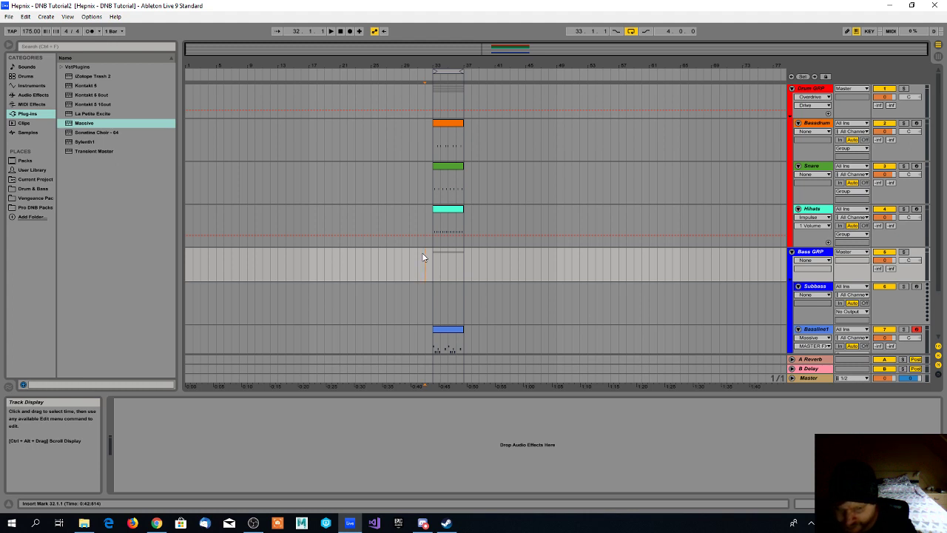
# - Play back the looped drum and bass section, including the hi-hat clip, to hear the current beat
pyautogui.press('space')
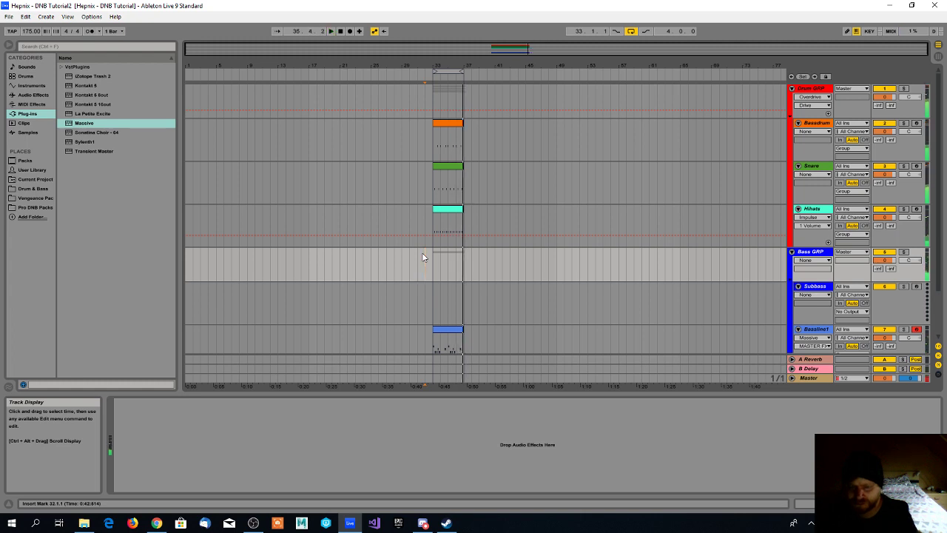
pyautogui.click(453, 210)
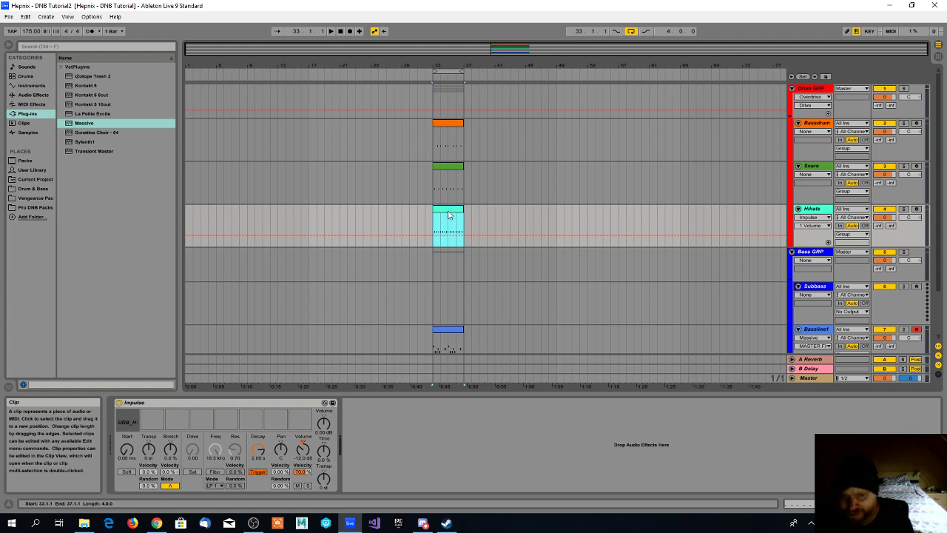
pyautogui.click(437, 219)
# - Load the KORG MS-20 synth plug-in onto the Bassline 2 track and reposition its window
pyautogui.scroll(-2, 439, 217)
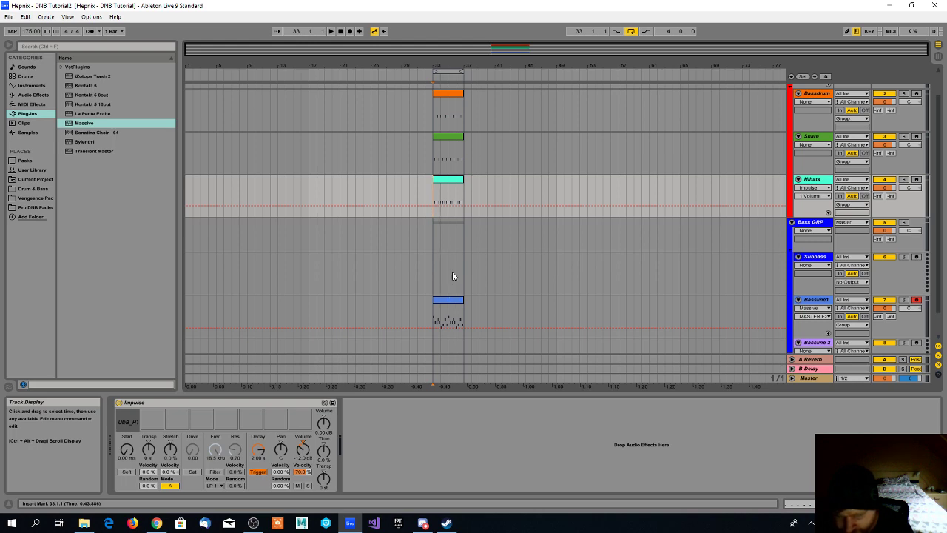
pyautogui.scroll(-1, 453, 275)
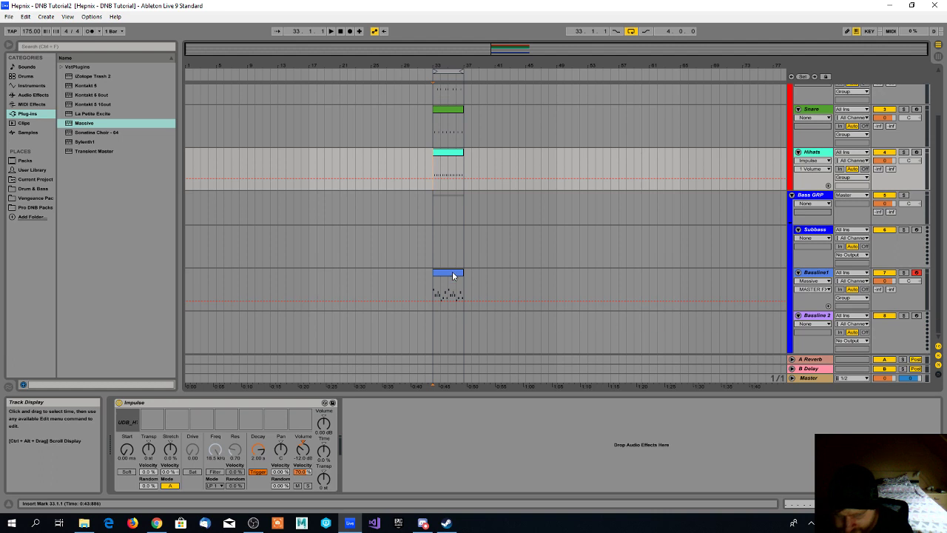
pyautogui.click(816, 316)
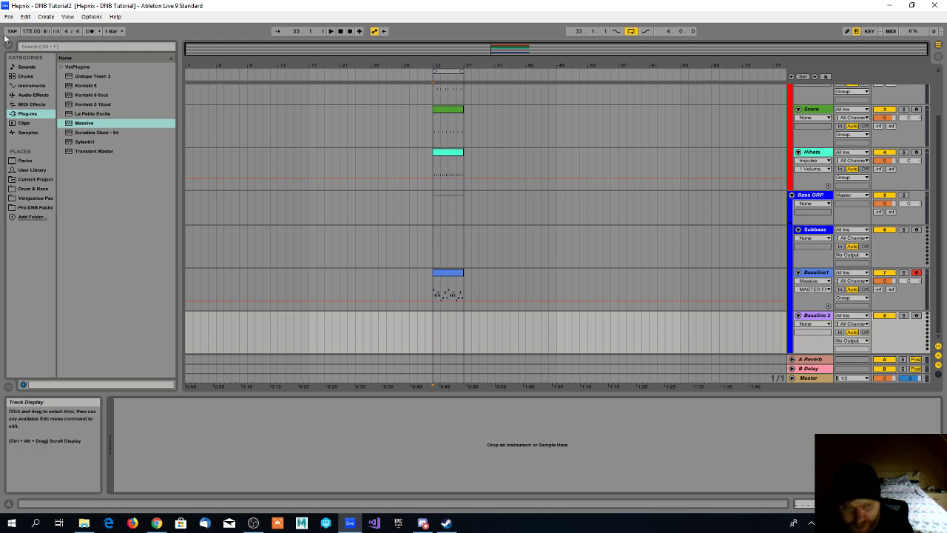
pyautogui.click(65, 67)
pyautogui.click(66, 77)
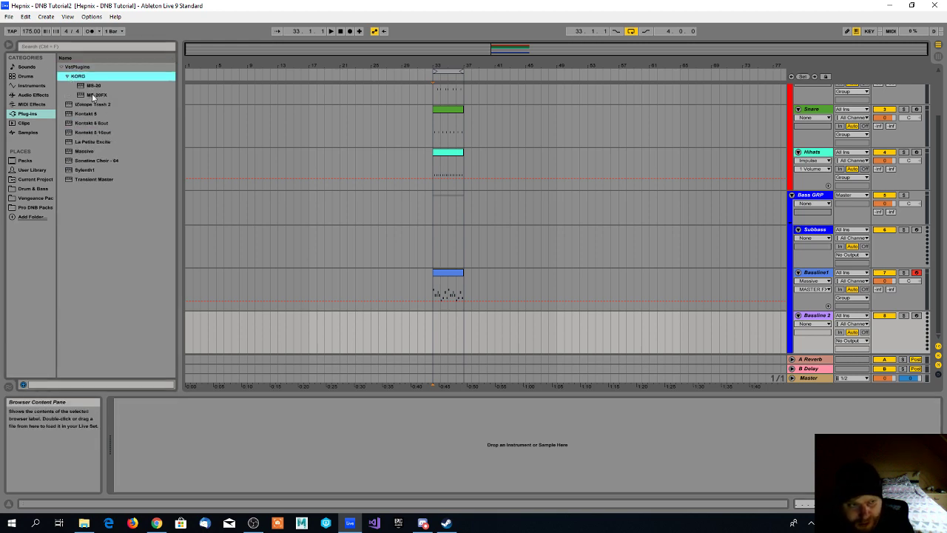
pyautogui.doubleClick(92, 85)
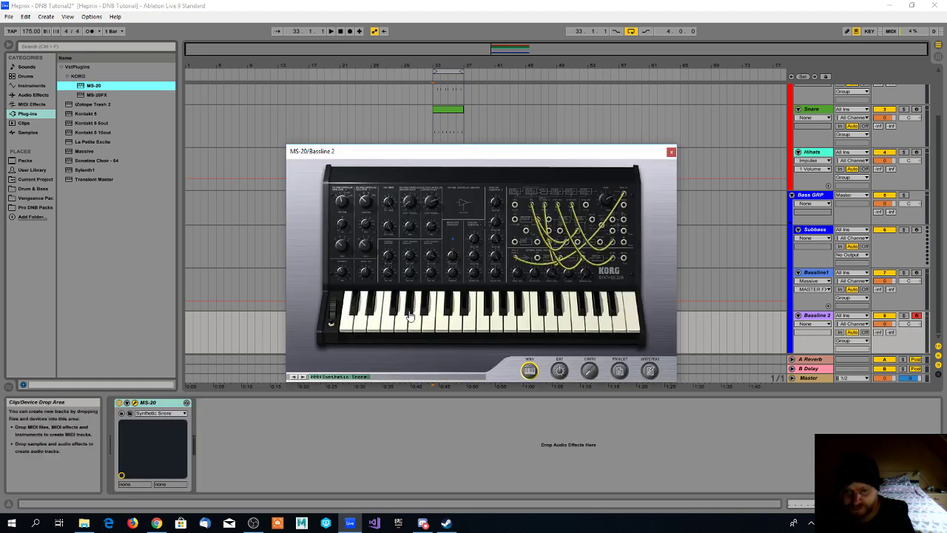
pyautogui.moveTo(469, 155); pyautogui.dragTo(452, 137)
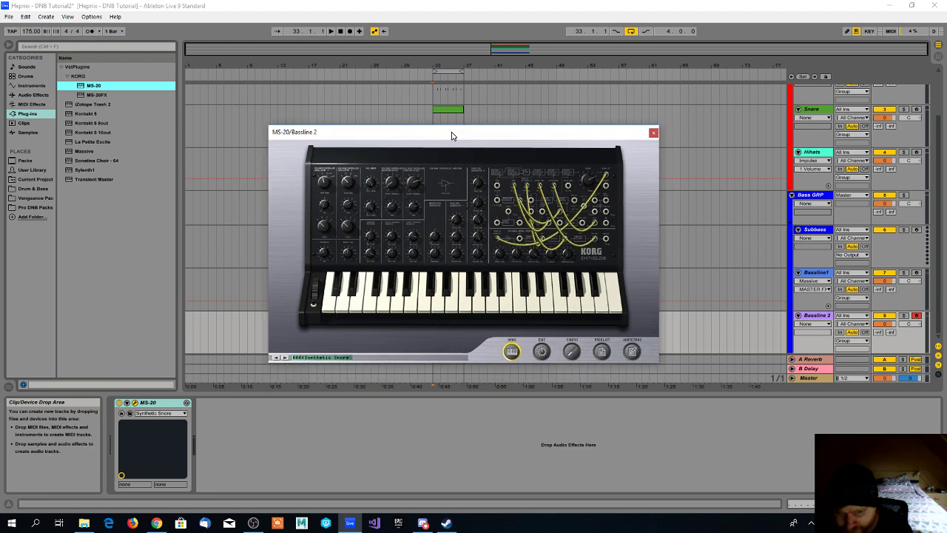
# - Load the Simple SQ Bass preset in the MS-20 and show its knobs in the enlarged edit view
pyautogui.click(542, 352)
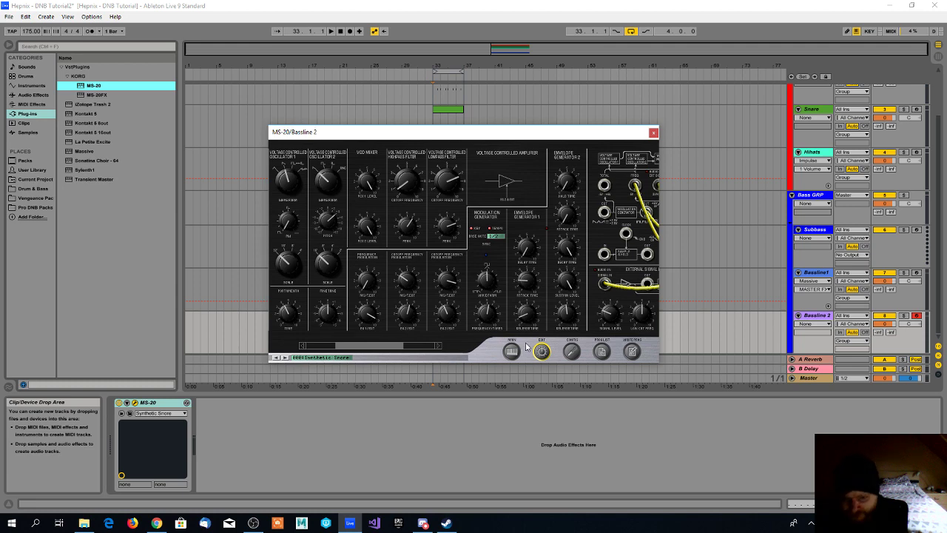
pyautogui.click(602, 352)
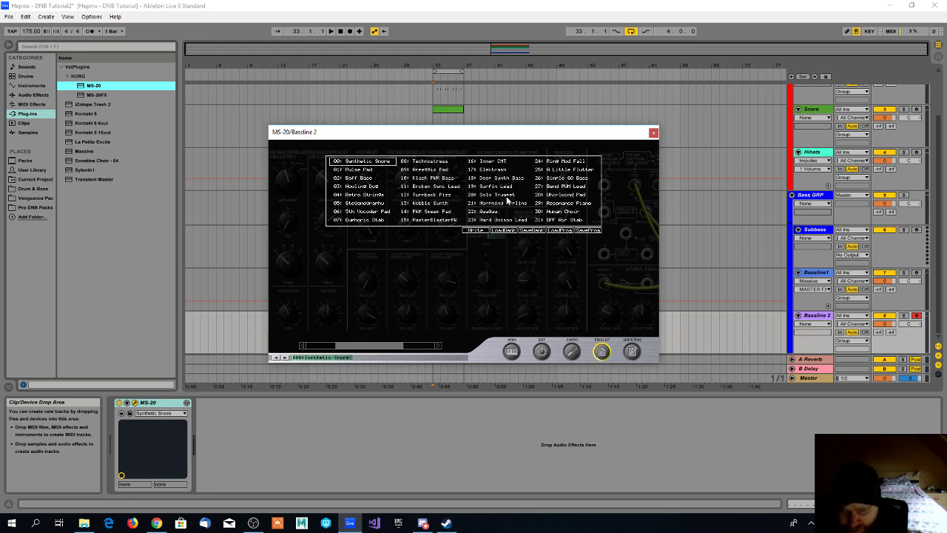
pyautogui.click(562, 179)
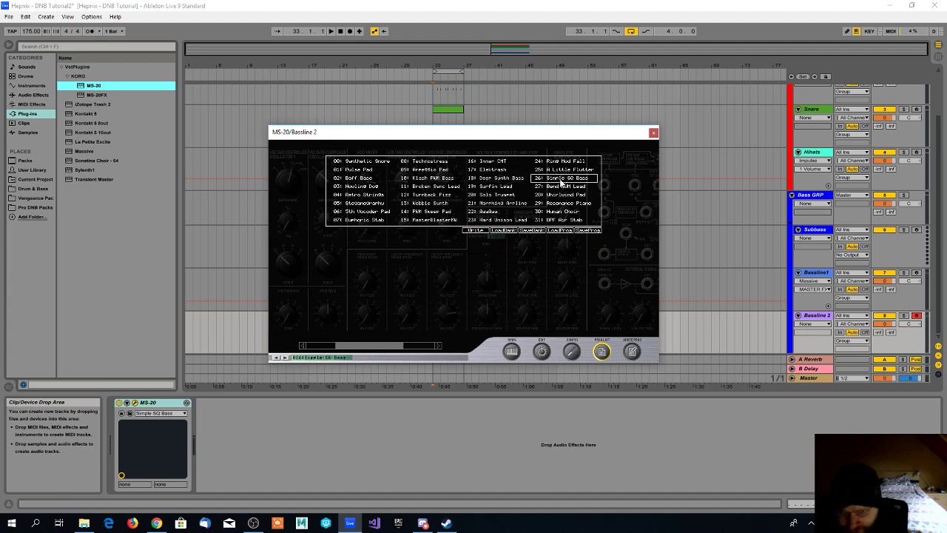
pyautogui.click(542, 353)
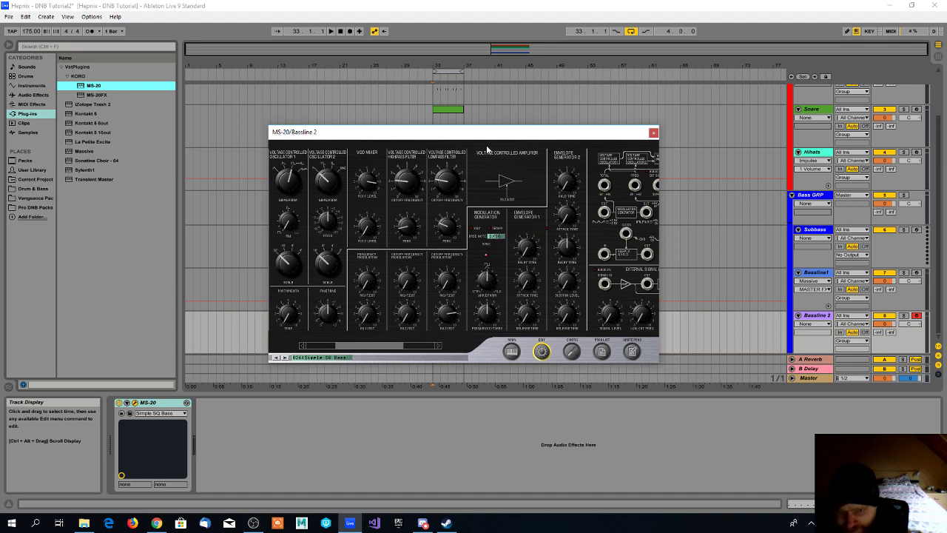
pyautogui.moveTo(483, 138)
pyautogui.mouseDown()
pyautogui.moveTo(464, 139)
pyautogui.moveTo(476, 138)
pyautogui.mouseUp()
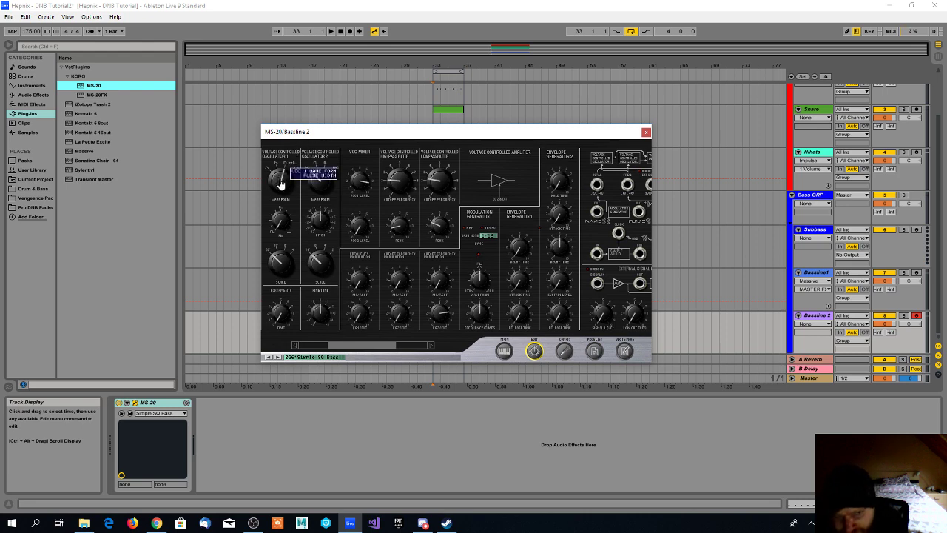
# - Change the waveforms of VCO 1 and VCO 2 on the MS-20
pyautogui.moveTo(280, 182); pyautogui.dragTo(281, 171)
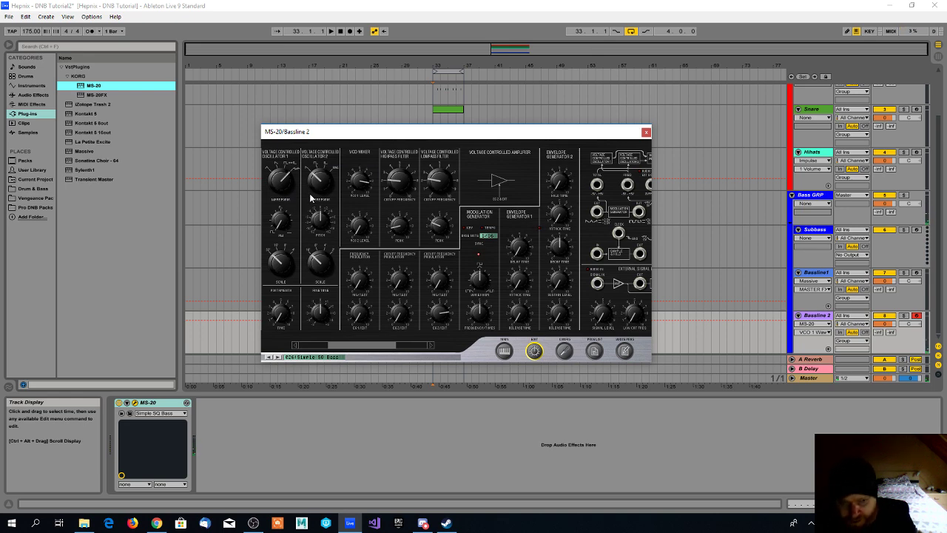
pyautogui.moveTo(317, 188)
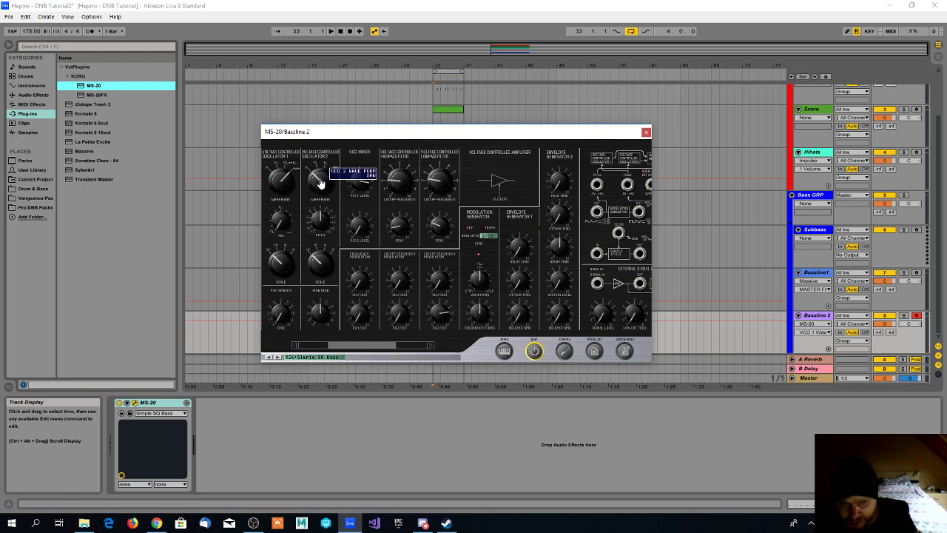
pyautogui.moveTo(320, 182); pyautogui.dragTo(318, 134)
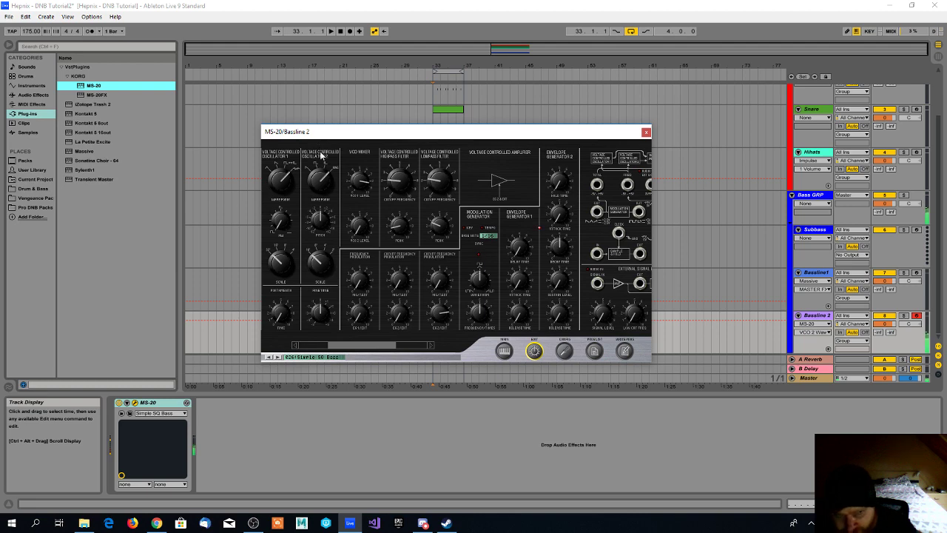
# - Raise the VCO 2 pitch tuning above +2.20
pyautogui.moveTo(318, 222)
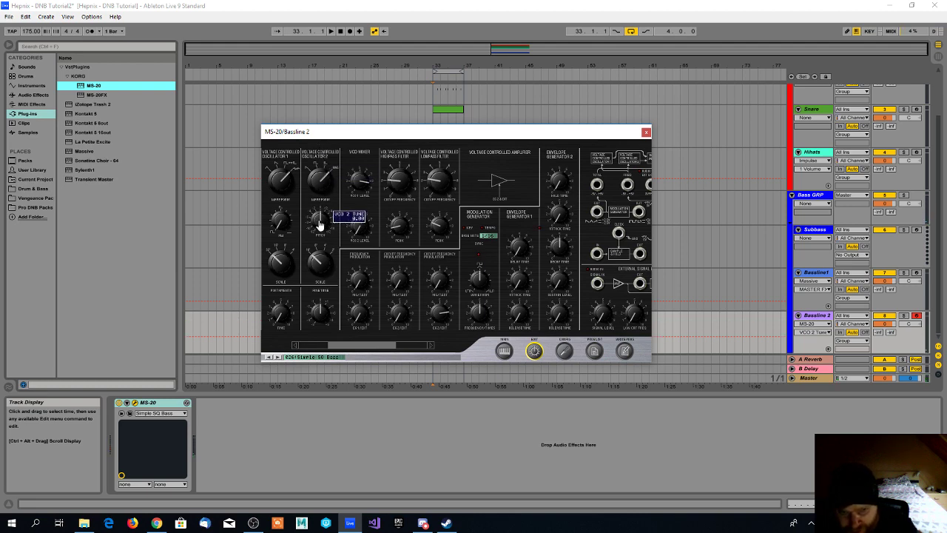
pyautogui.moveTo(319, 225); pyautogui.dragTo(319, 220)
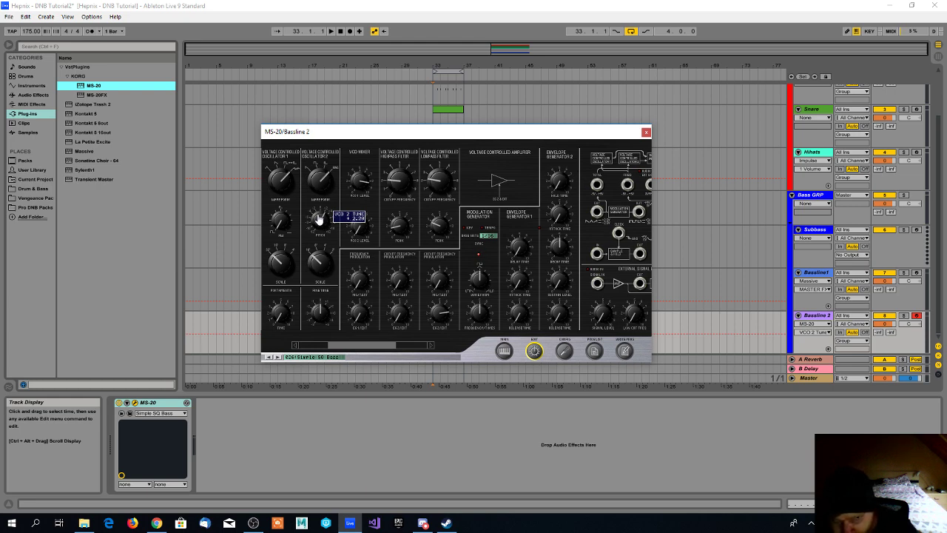
pyautogui.moveTo(319, 219); pyautogui.dragTo(317, 210)
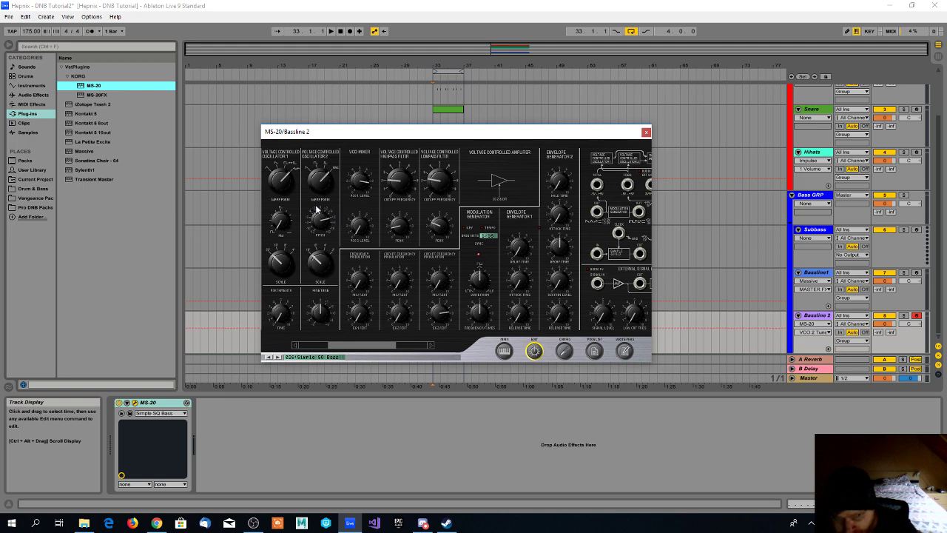
# - Bring back the MS-20 on the Bassline 2 track and raise the VCO 1 pulse width to about its midpoint
pyautogui.click(331, 116)
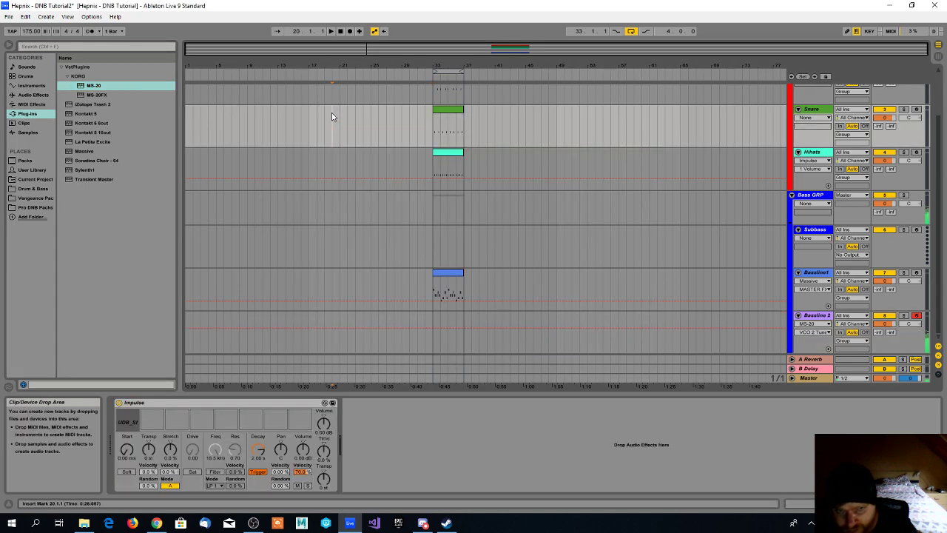
pyautogui.click(817, 316)
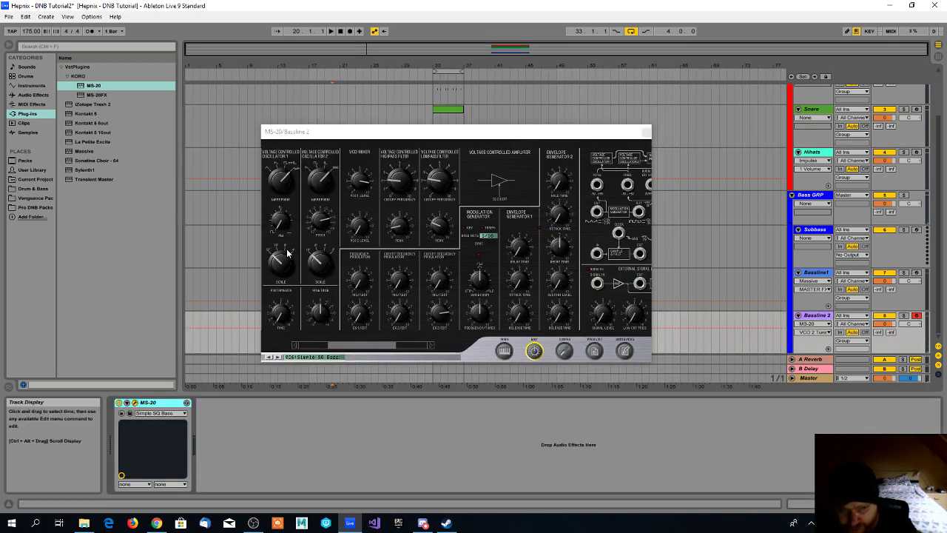
pyautogui.moveTo(279, 228); pyautogui.dragTo(280, 204)
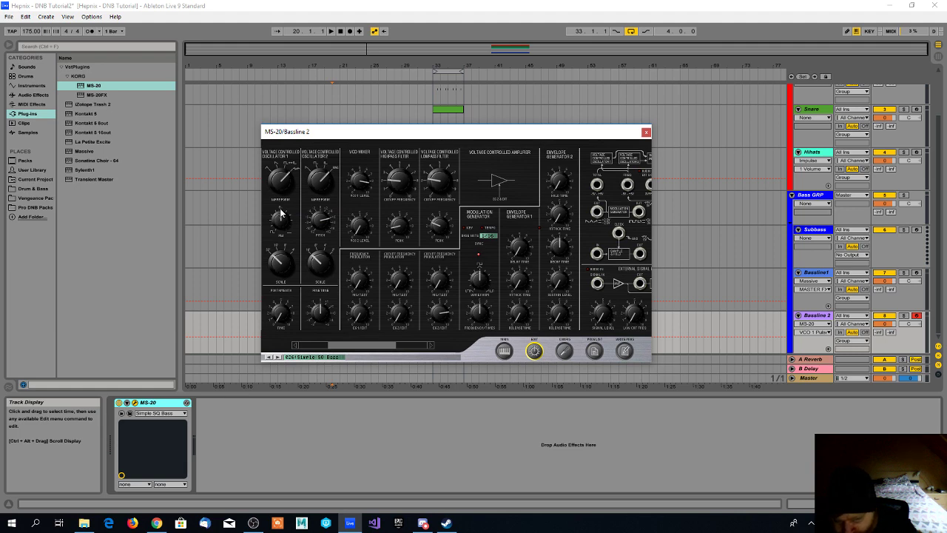
pyautogui.moveTo(280, 217)
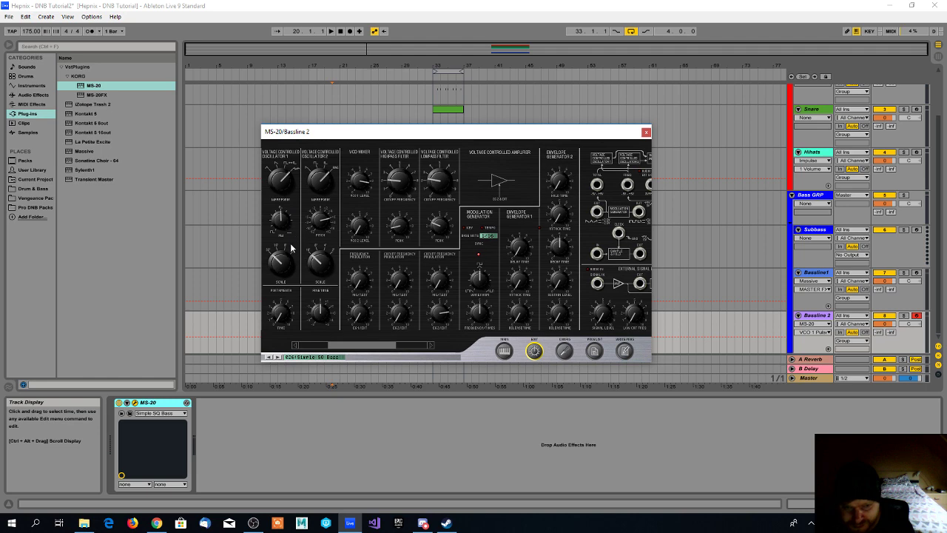
# - Raise the scale settings of both VCO 1 and VCO 2
pyautogui.moveTo(281, 262)
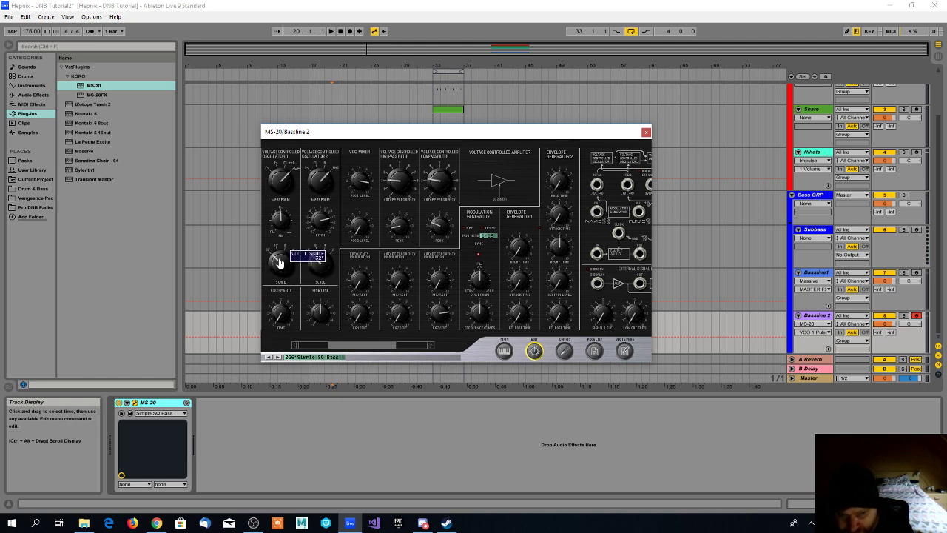
pyautogui.moveTo(279, 264); pyautogui.dragTo(278, 252)
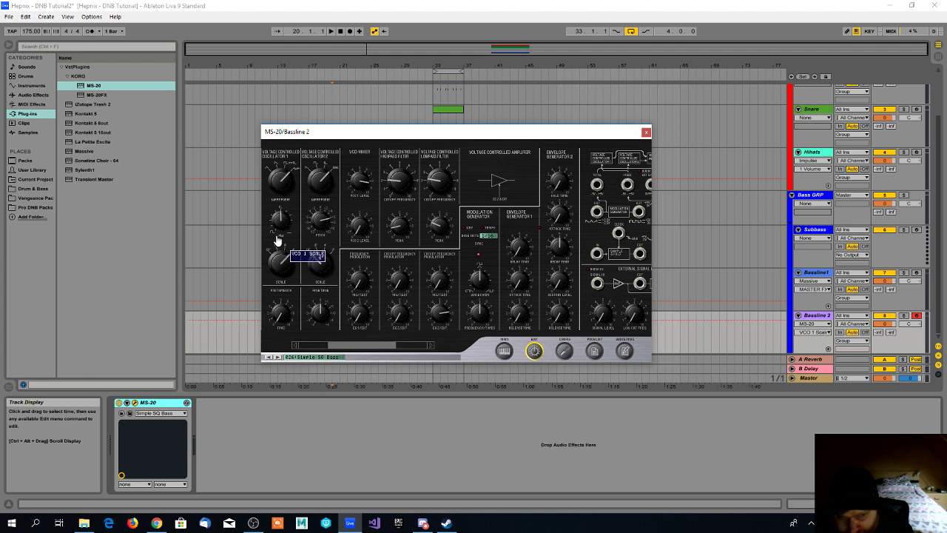
pyautogui.moveTo(318, 259); pyautogui.dragTo(314, 233)
pyautogui.click(517, 107)
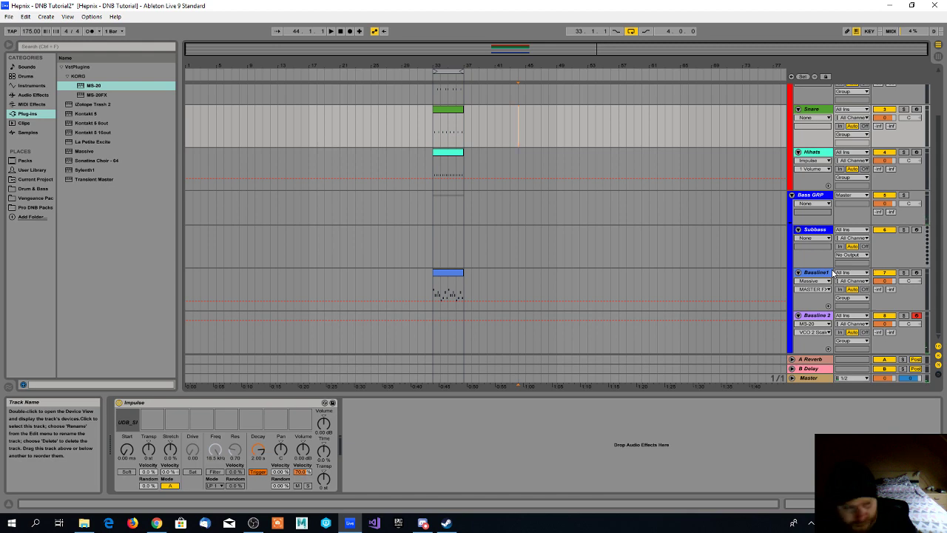
# - Reselect the Bassline 2 track and set the MS-20 portamento time to about 6.9
pyautogui.click(821, 316)
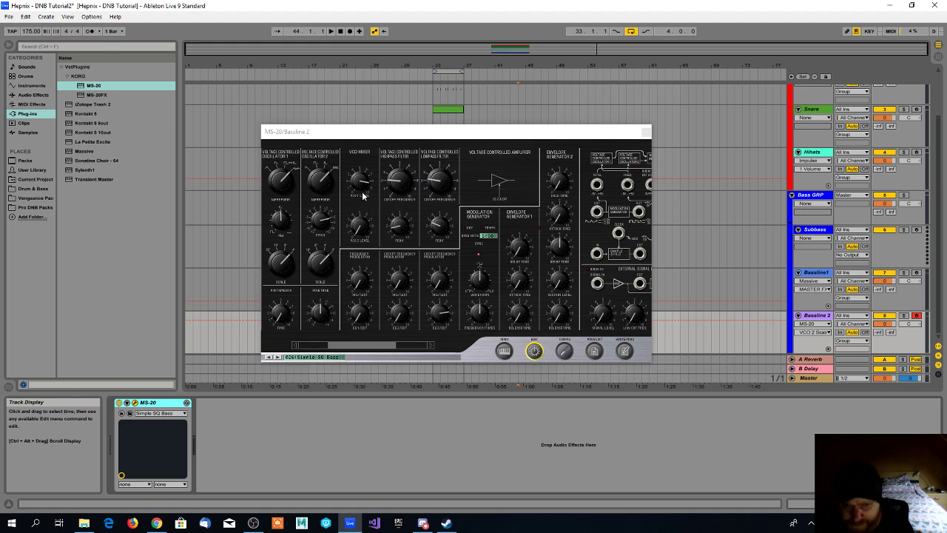
pyautogui.moveTo(361, 185)
pyautogui.moveTo(324, 322)
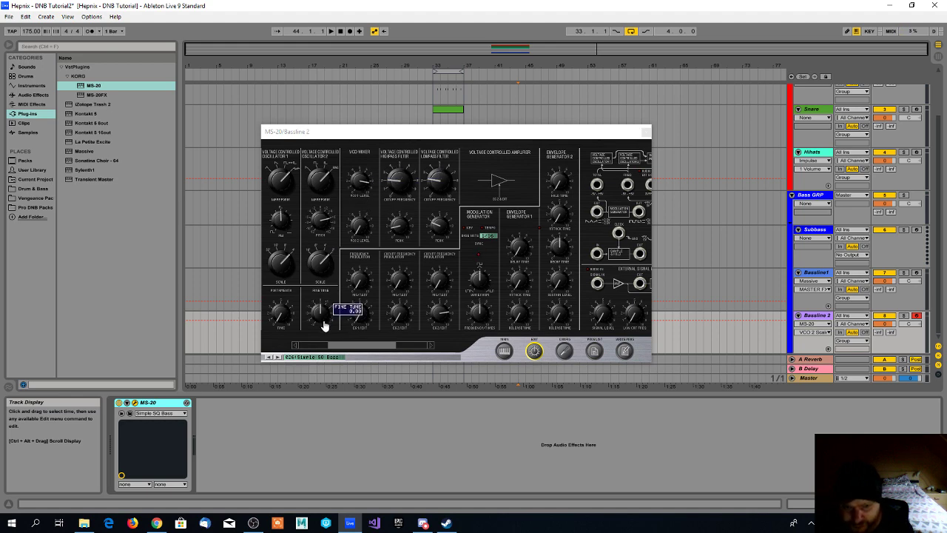
pyautogui.moveTo(282, 318)
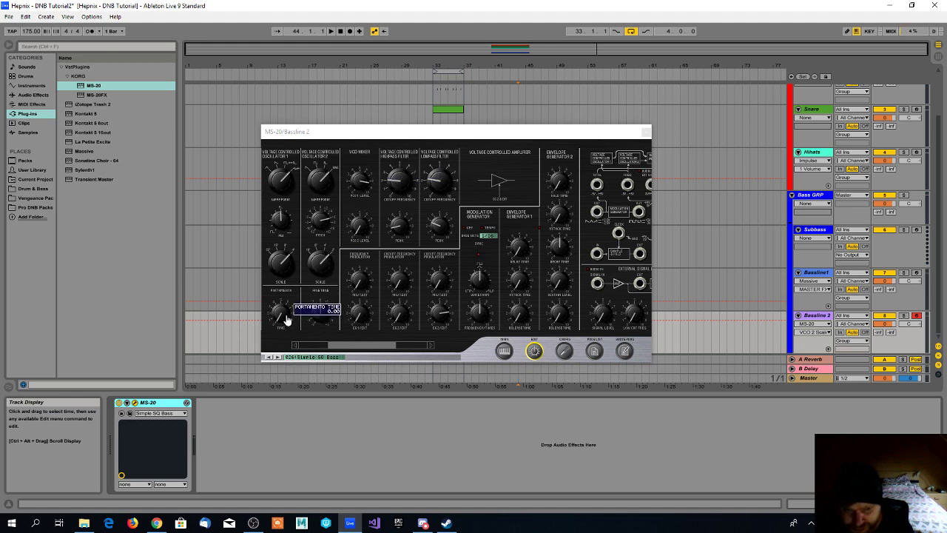
pyautogui.moveTo(281, 318); pyautogui.dragTo(281, 287)
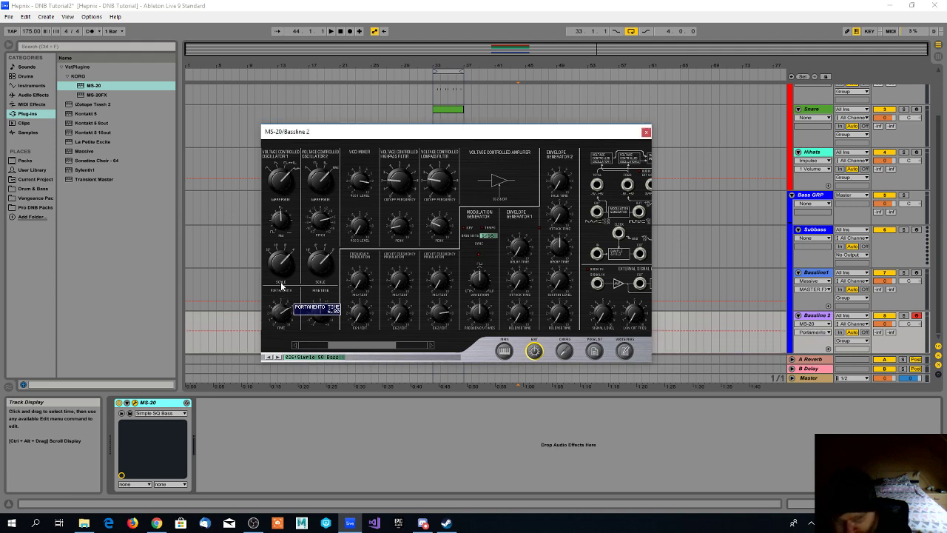
# - Raise the VCO 1 and VCO 2 levels in the VCO mixer
pyautogui.moveTo(319, 315)
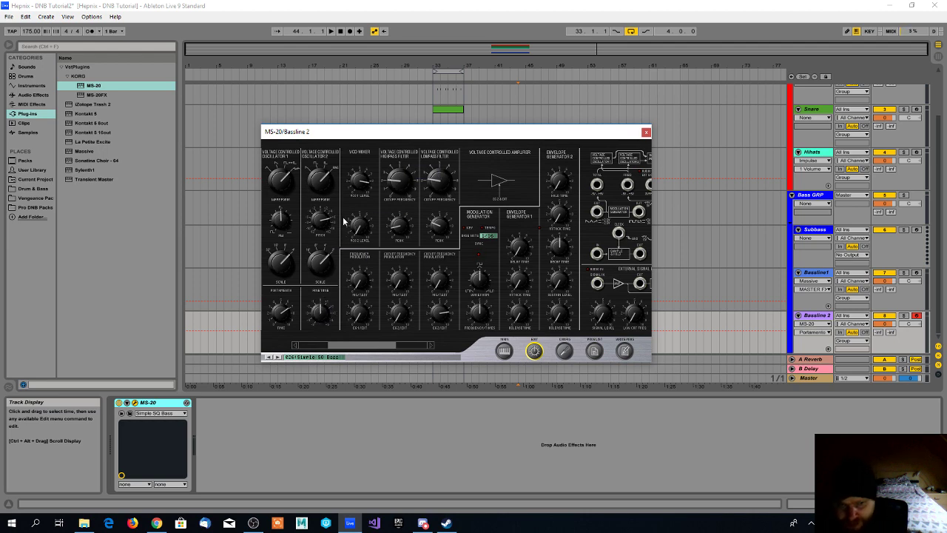
pyautogui.moveTo(359, 180)
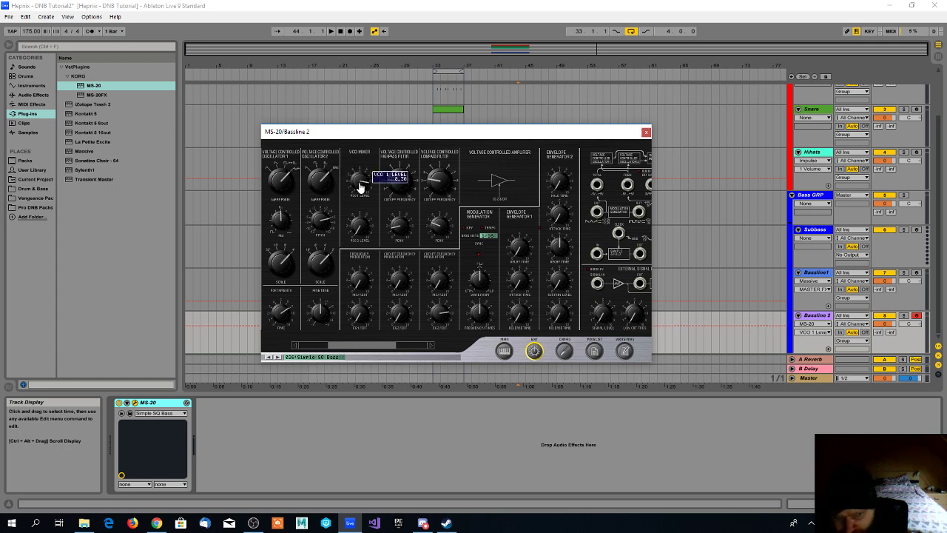
pyautogui.moveTo(361, 220)
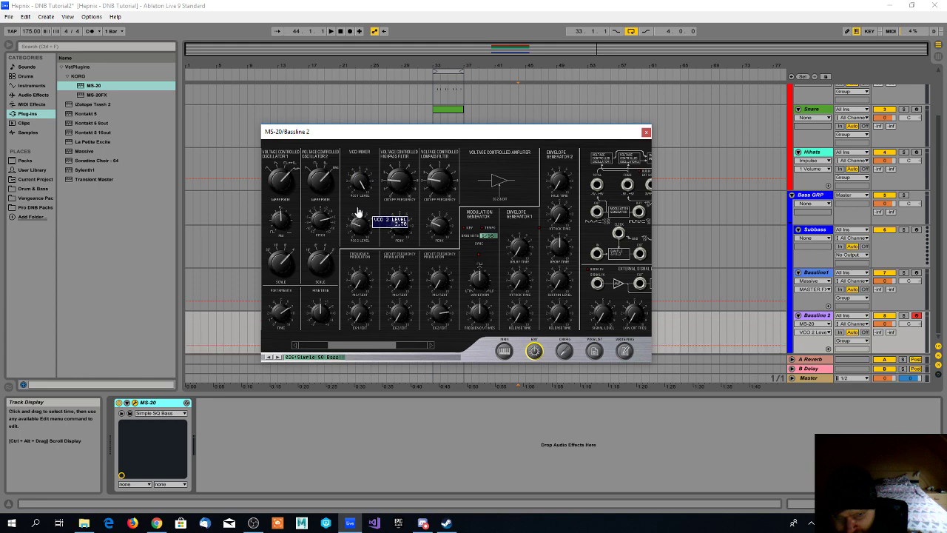
# - Reselect the Bassline 2 track and set the MS-20 highpass filter peak to 5.20
pyautogui.click(818, 317)
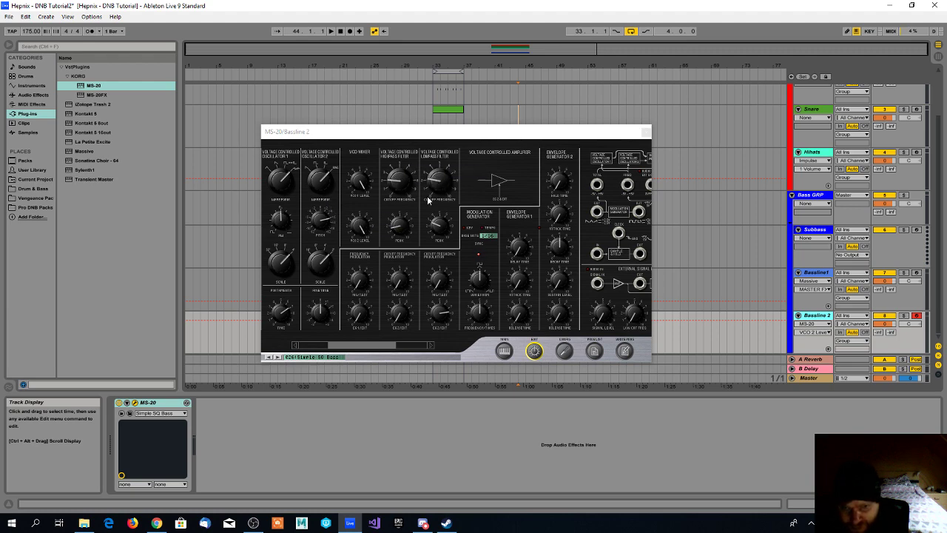
pyautogui.moveTo(400, 231); pyautogui.dragTo(400, 222)
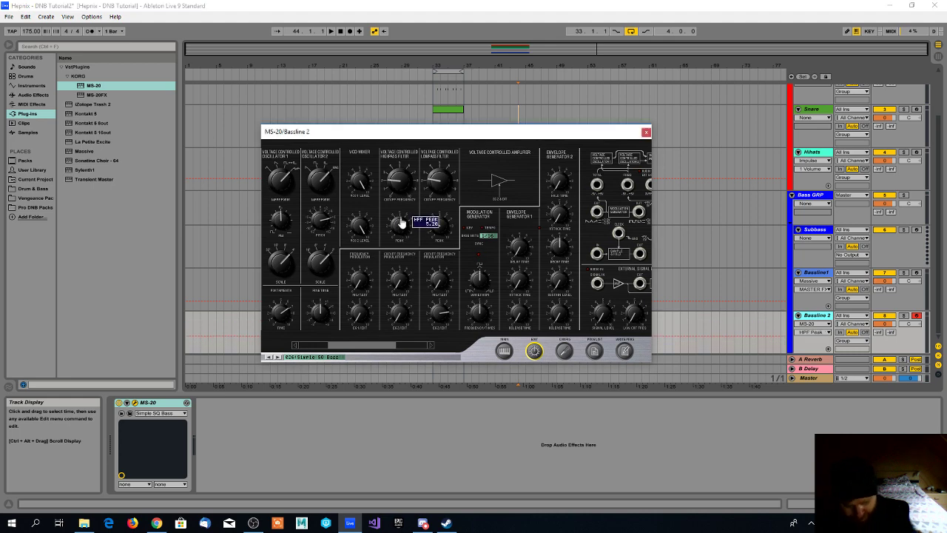
# - Adjust the MS-20 lowpass filter peak and reselect the Bassline 2 track to audition the sound
pyautogui.click(810, 320)
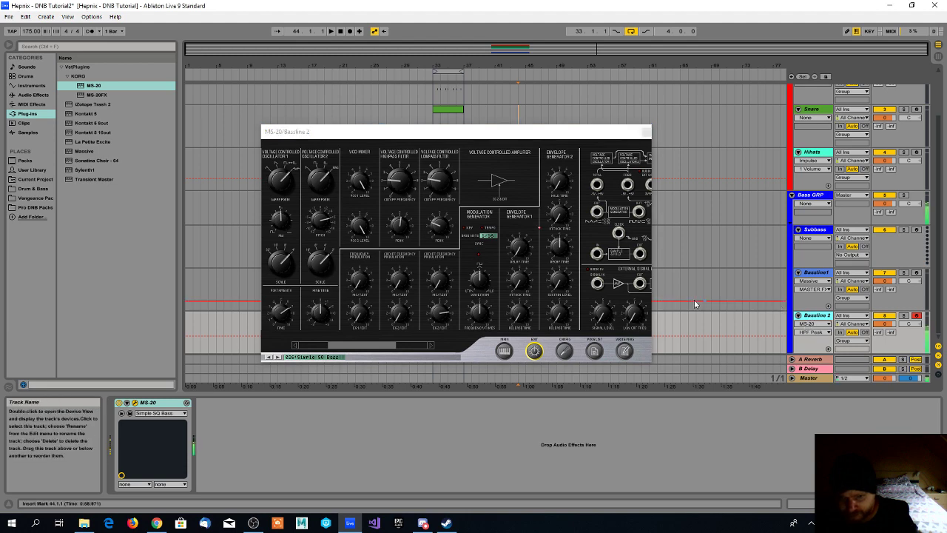
pyautogui.click(441, 216)
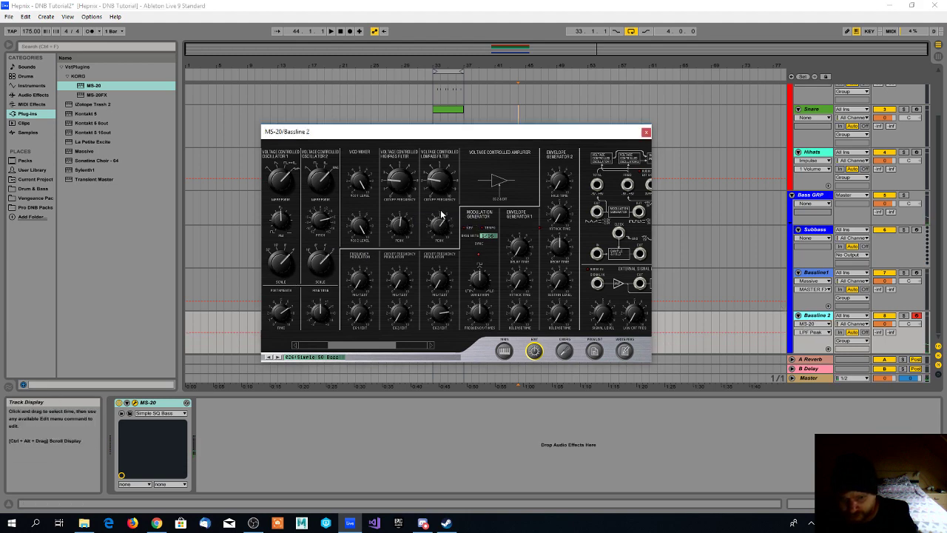
pyautogui.click(821, 316)
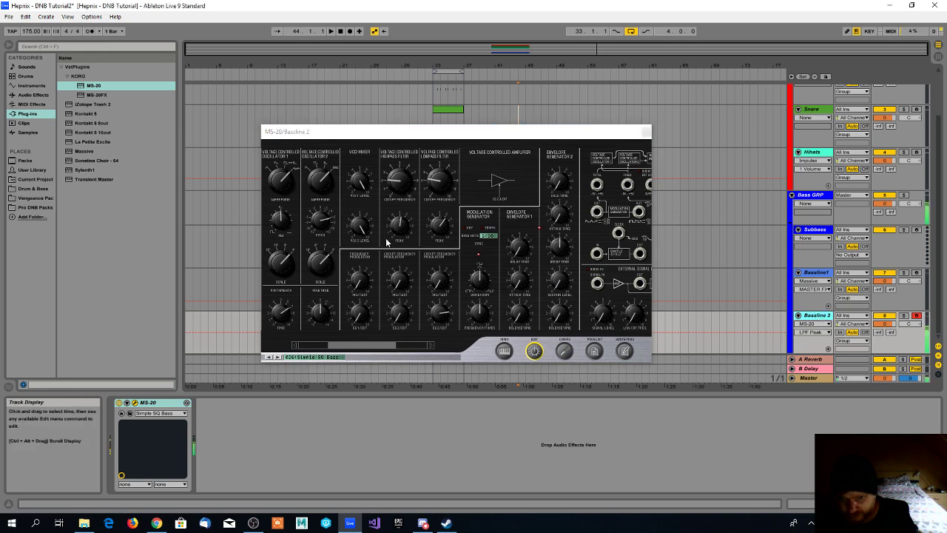
pyautogui.moveTo(398, 237)
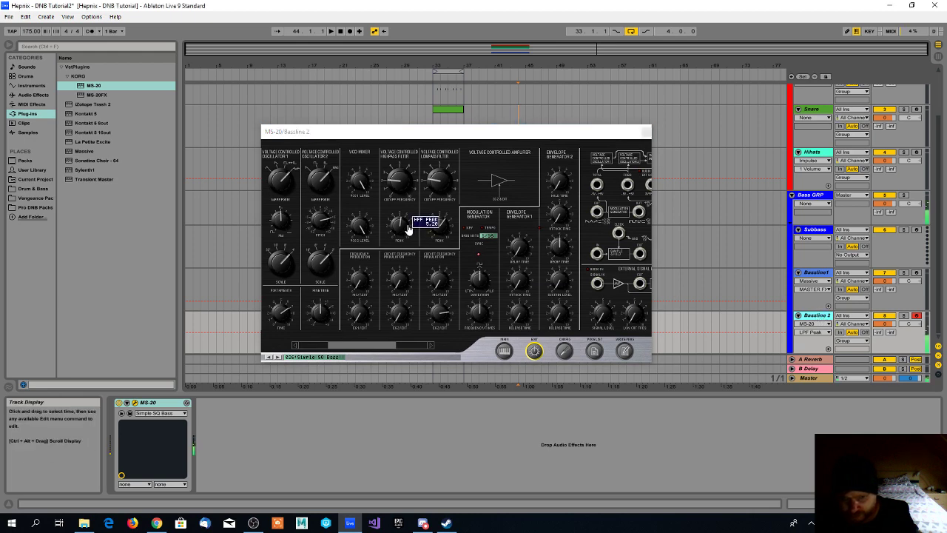
# - Adjust the MG/T.EXT pitch modulation and the highpass cutoff modulation amounts, and reselect the Bassline 2 track
pyautogui.click(359, 280)
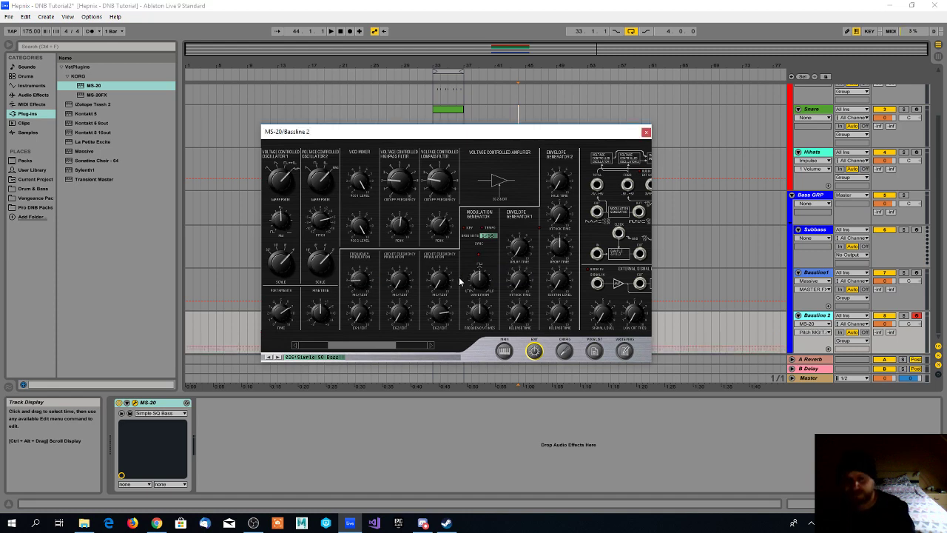
pyautogui.moveTo(438, 280)
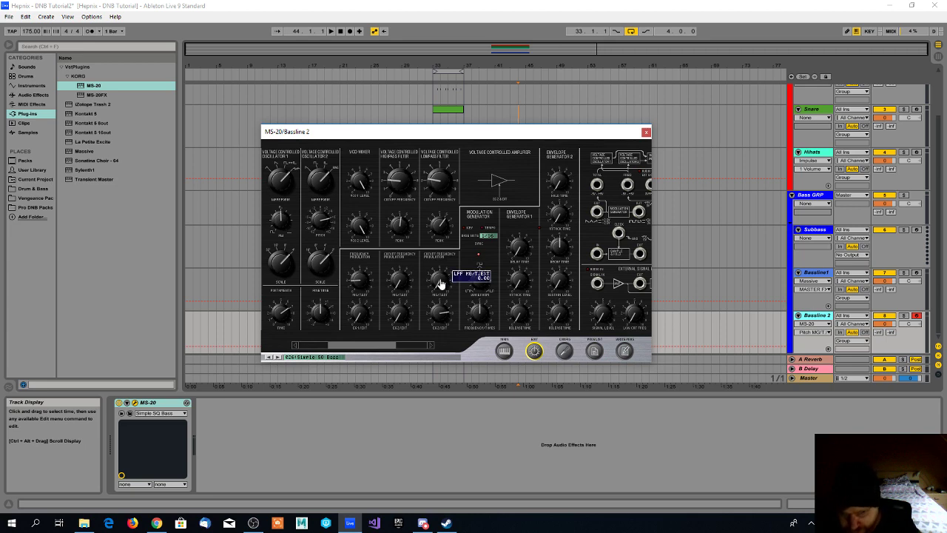
pyautogui.moveTo(397, 283)
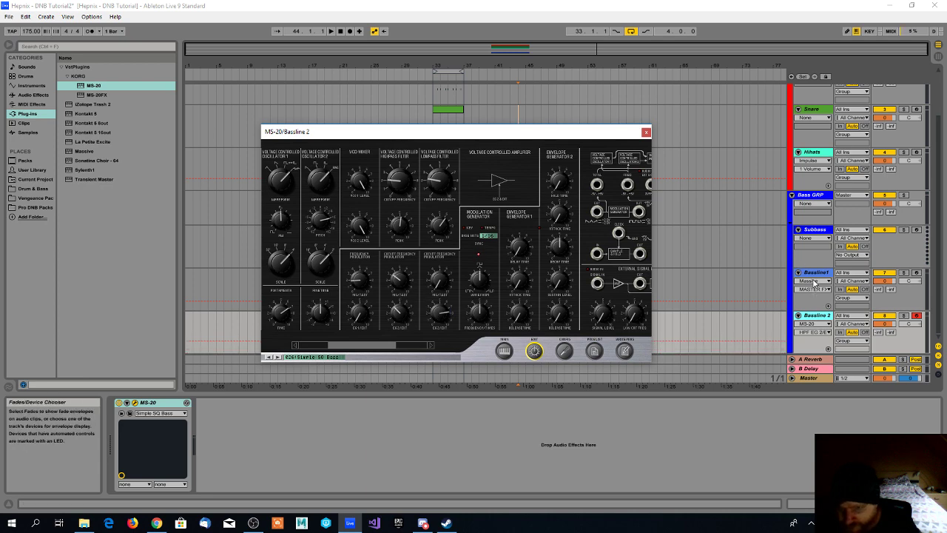
pyautogui.click(817, 316)
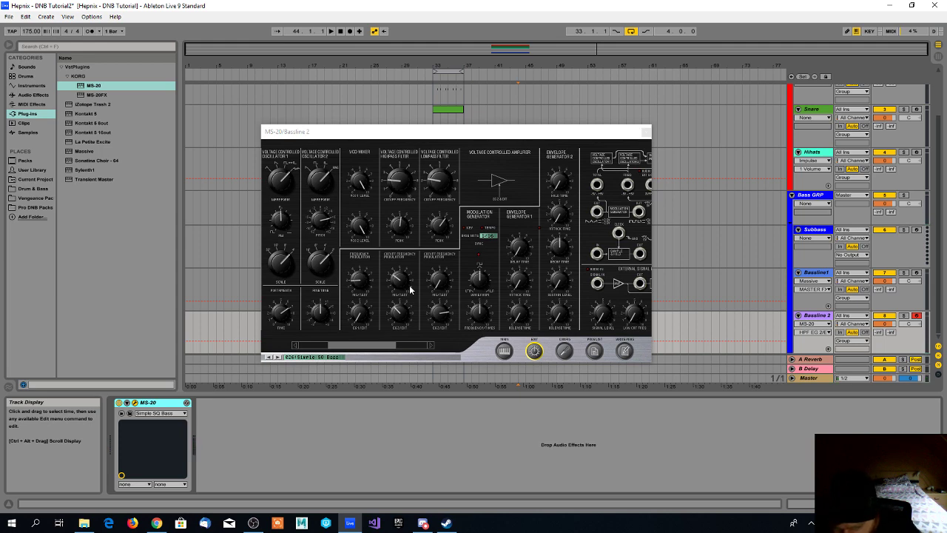
# - Set the highpass filter's MG/T.EXT cutoff modulation to 1.90 and reselect the Bassline 2 track
pyautogui.moveTo(393, 275); pyautogui.dragTo(400, 289)
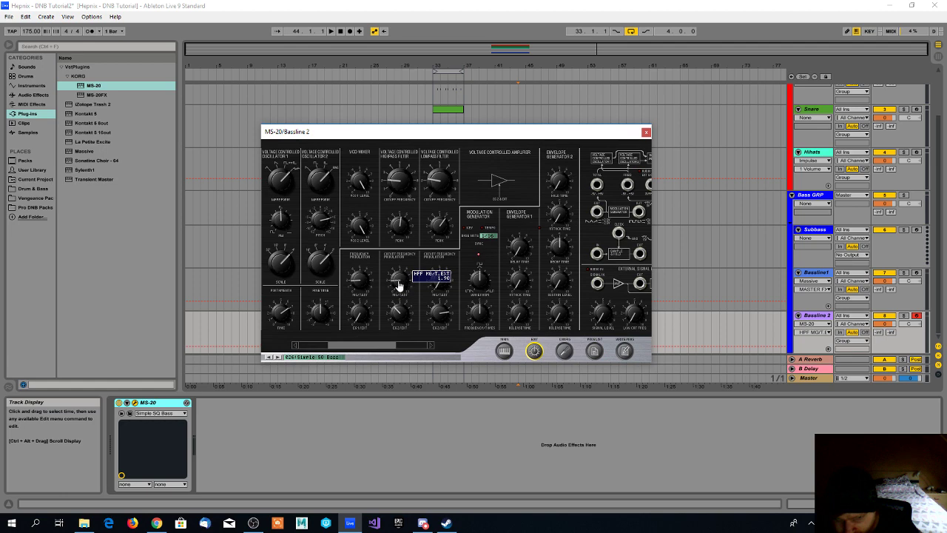
pyautogui.click(817, 310)
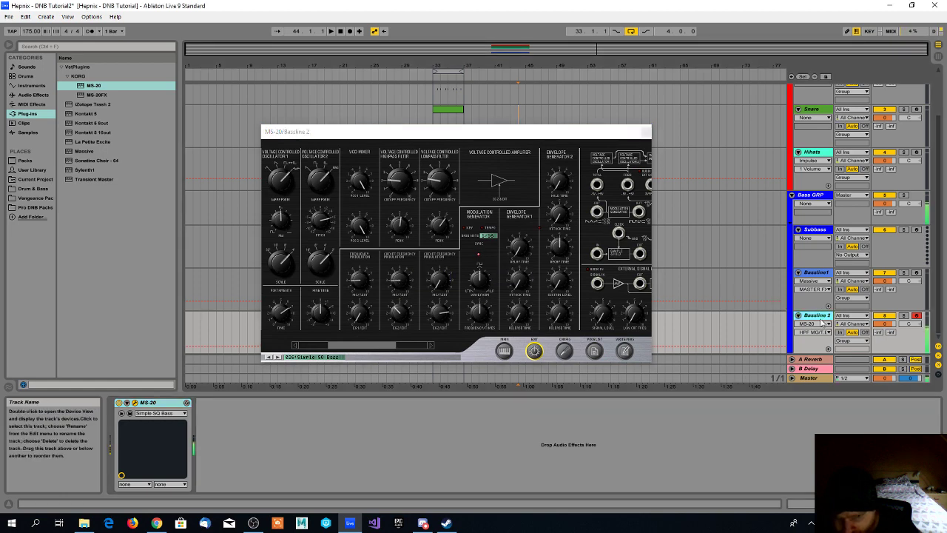
pyautogui.click(403, 279)
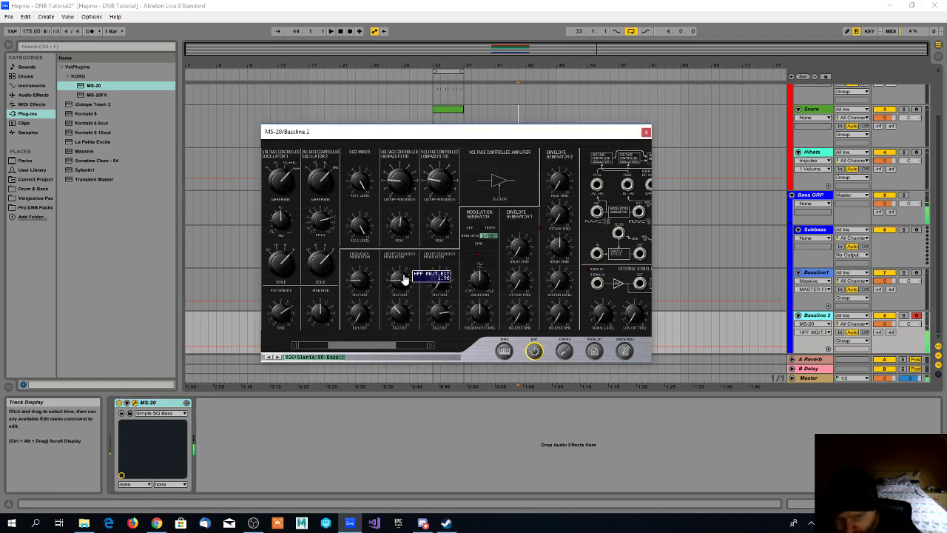
pyautogui.click(792, 316)
# - Set the highpass EG 2/EXT cutoff modulation to 0.00 and lower the lowpass EG 2/EXT amount
pyautogui.click(398, 313)
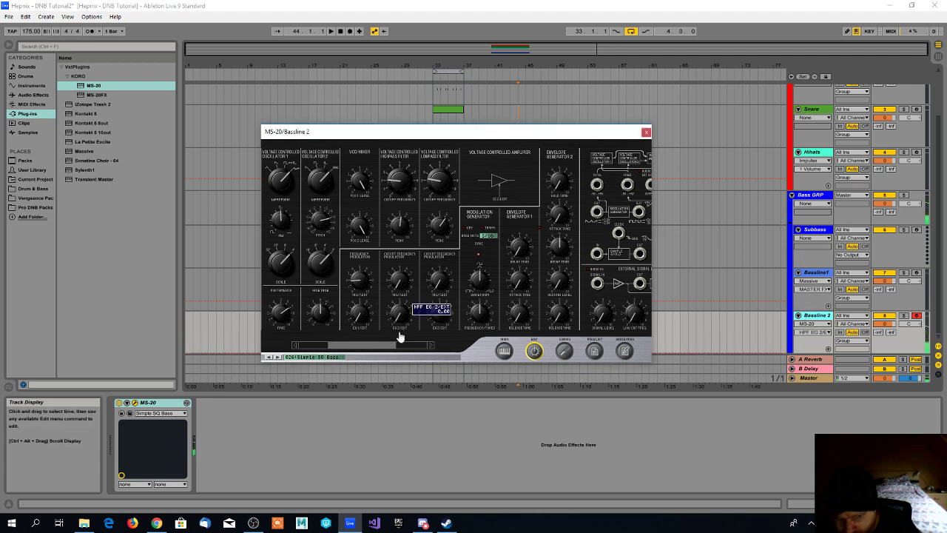
pyautogui.click(817, 316)
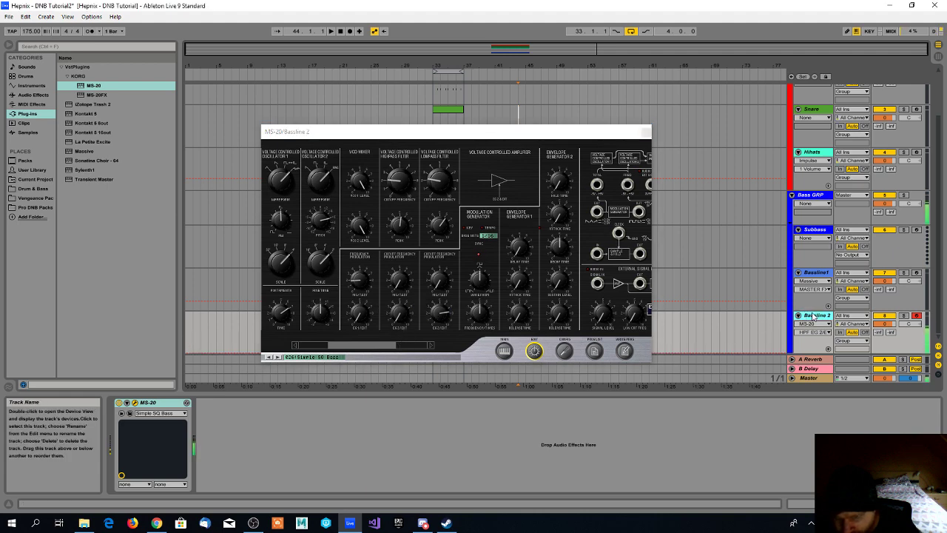
pyautogui.click(441, 312)
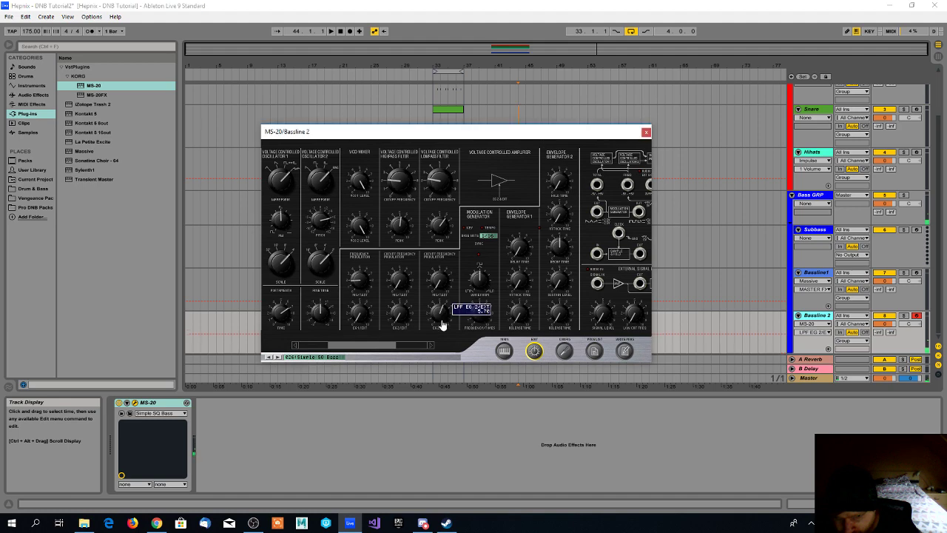
pyautogui.click(769, 319)
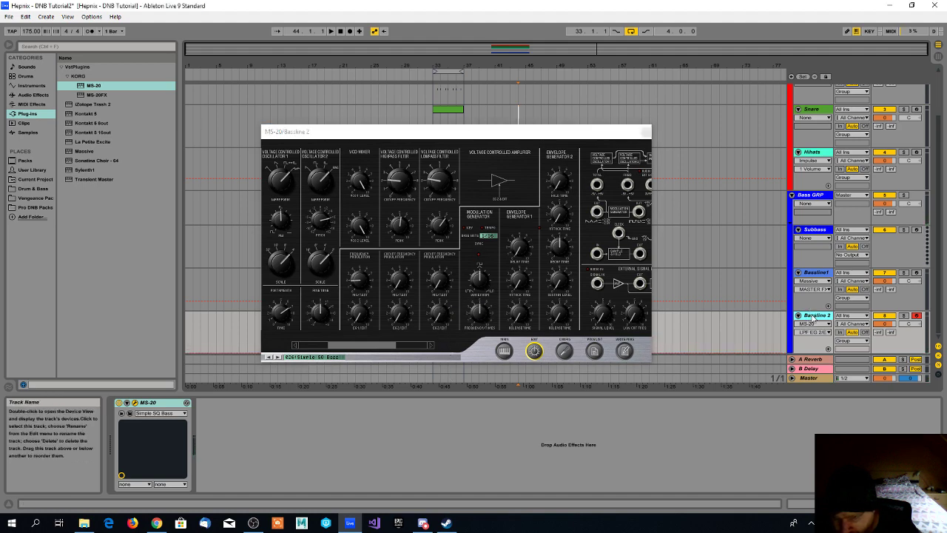
# - Set the lowpass MG/T.EXT cutoff modulation to 2.60 and the pitch MG/T.EXT modulation to 0.00
pyautogui.click(440, 313)
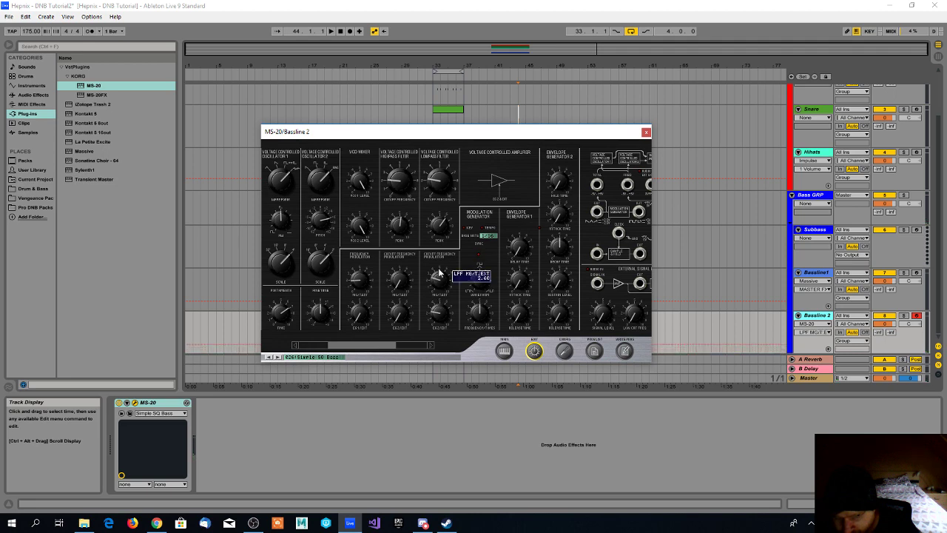
pyautogui.moveTo(357, 276)
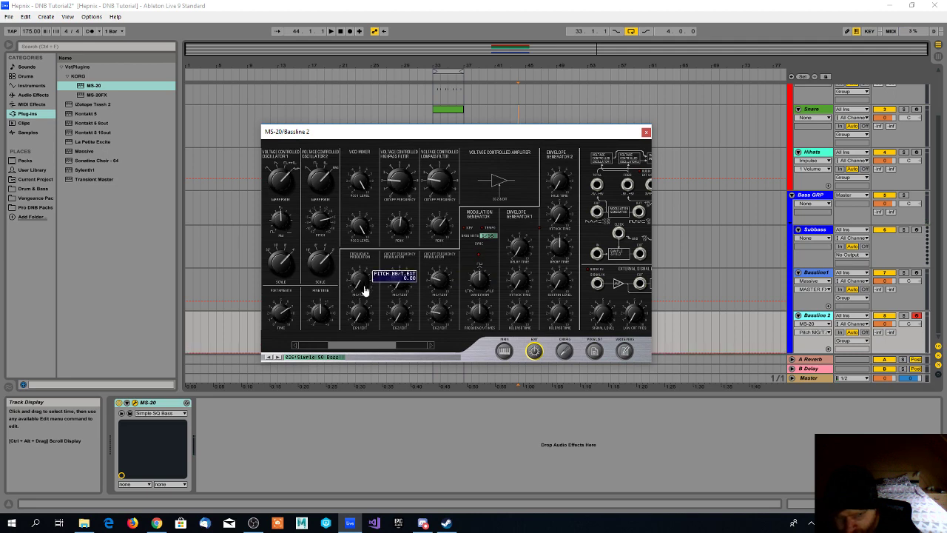
pyautogui.click(814, 316)
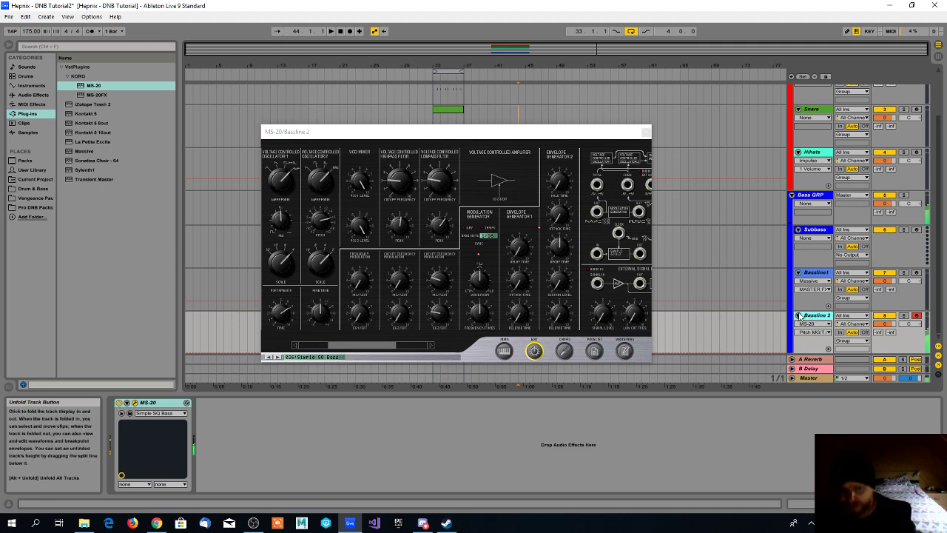
# - Adjust the pitch EG 1/EXT modulation and raise the highpass MG/T.EXT cutoff modulation, reselecting Bassline 2 to audition
pyautogui.moveTo(437, 310)
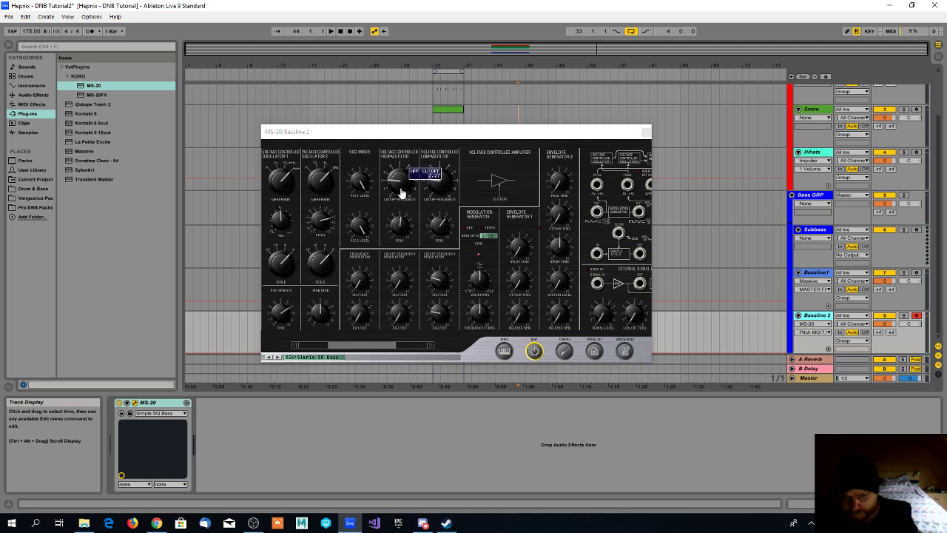
pyautogui.moveTo(360, 318)
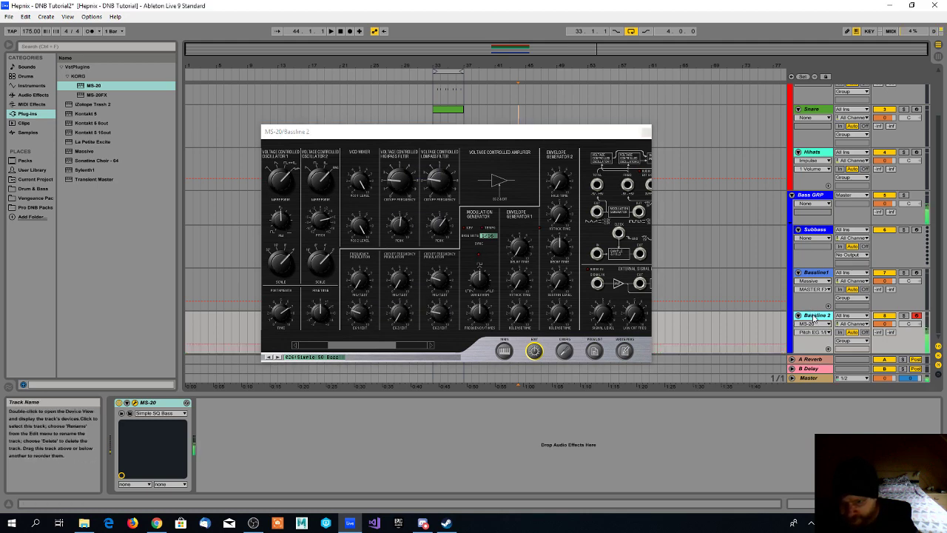
pyautogui.click(400, 305)
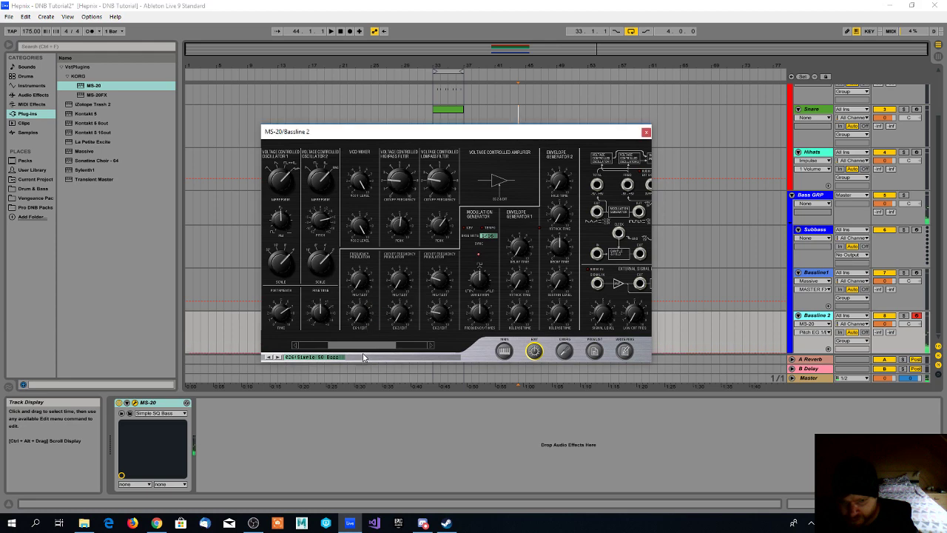
pyautogui.click(398, 281)
pyautogui.click(819, 319)
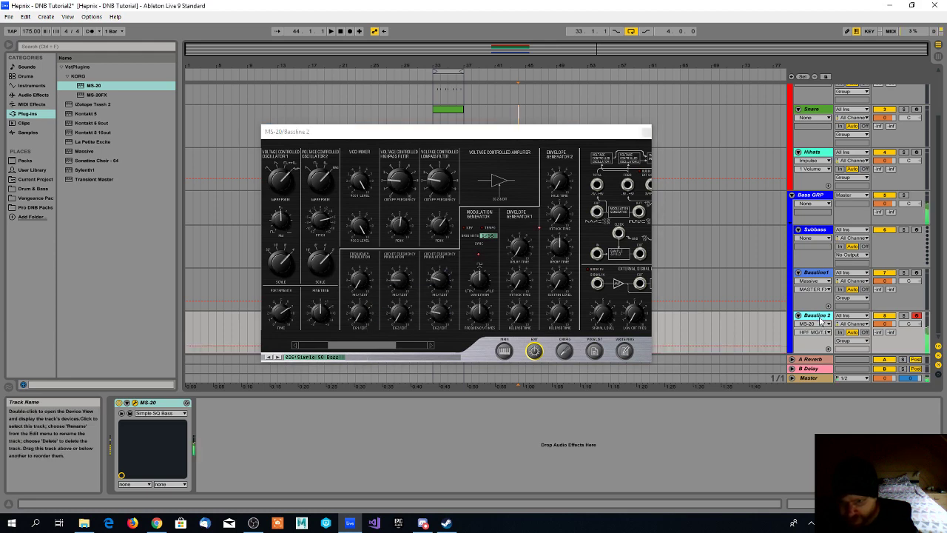
# - Readjust the lowpass EG 2/EXT cutoff modulation and set the highpass EG 2/EXT amount to 4.10
pyautogui.click(439, 311)
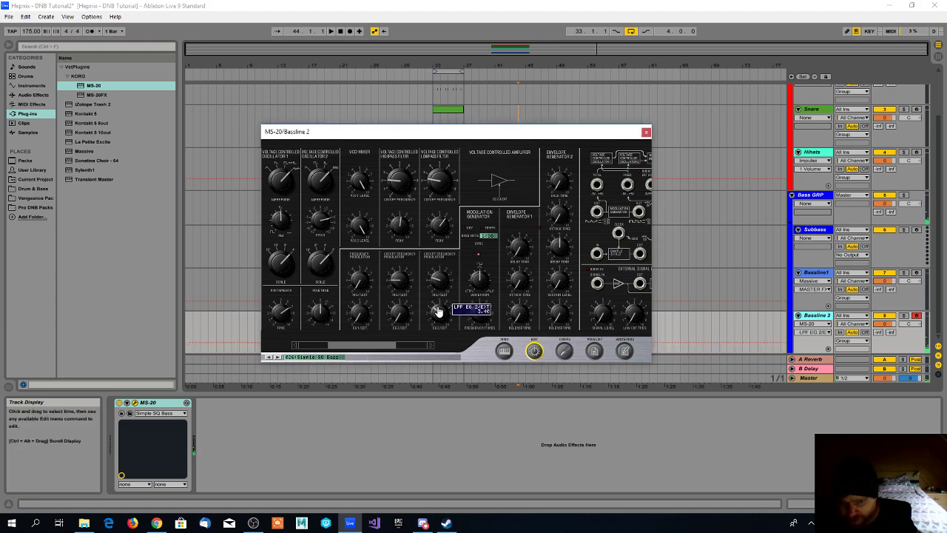
pyautogui.click(810, 318)
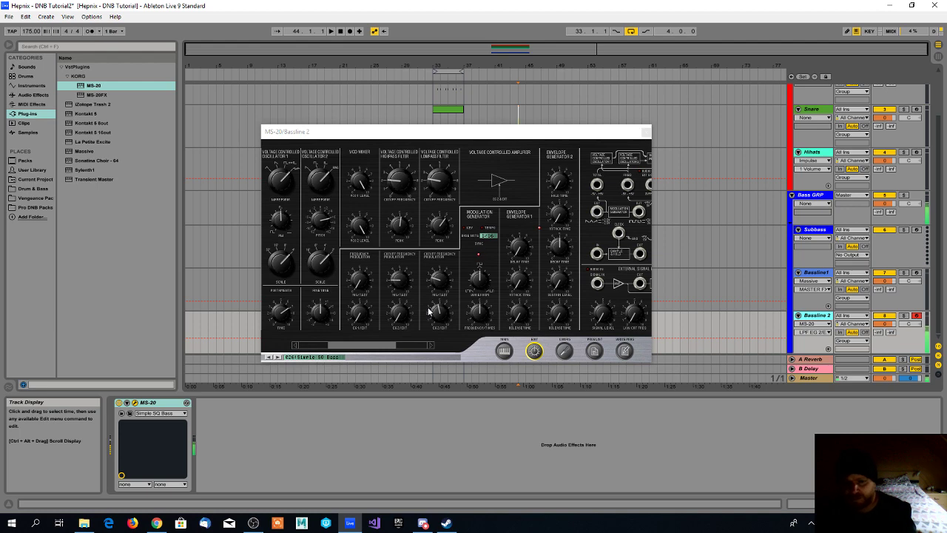
pyautogui.click(397, 313)
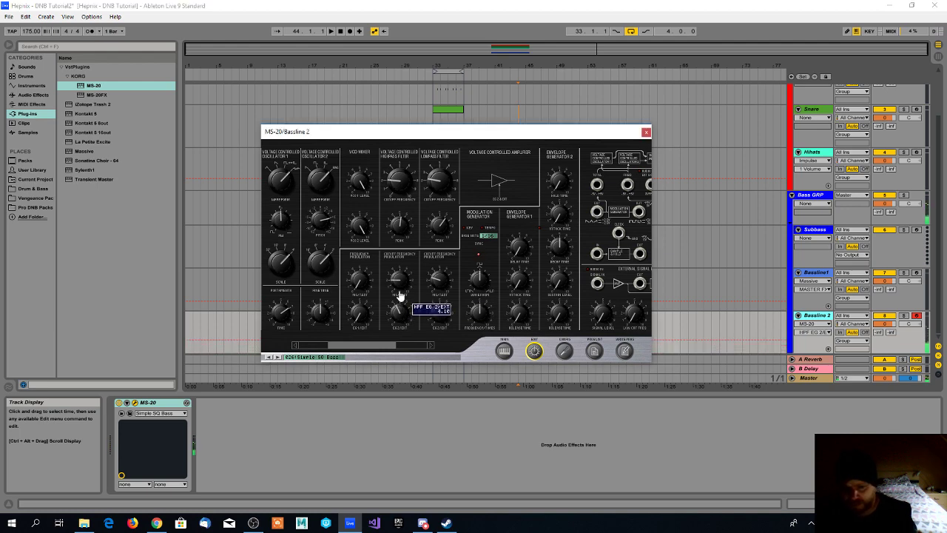
pyautogui.click(816, 324)
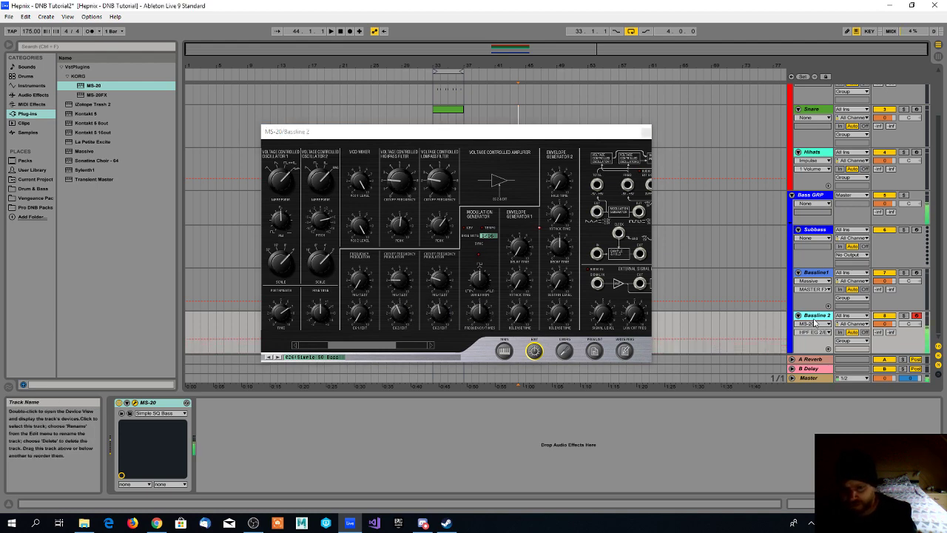
# - Fine-tune the lowpass EG 2/EXT cutoff modulation to 5.10 and reselect the Bassline 2 track
pyautogui.click(441, 313)
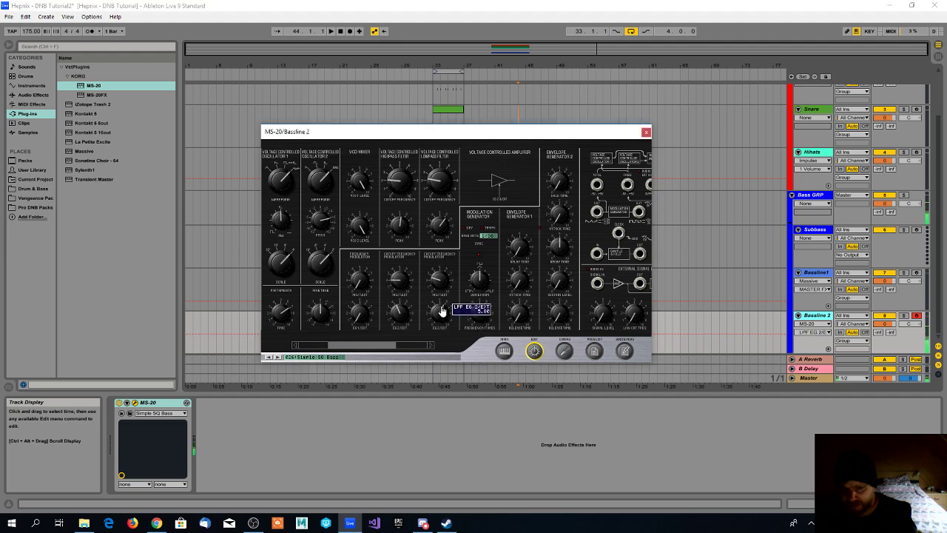
pyautogui.click(819, 317)
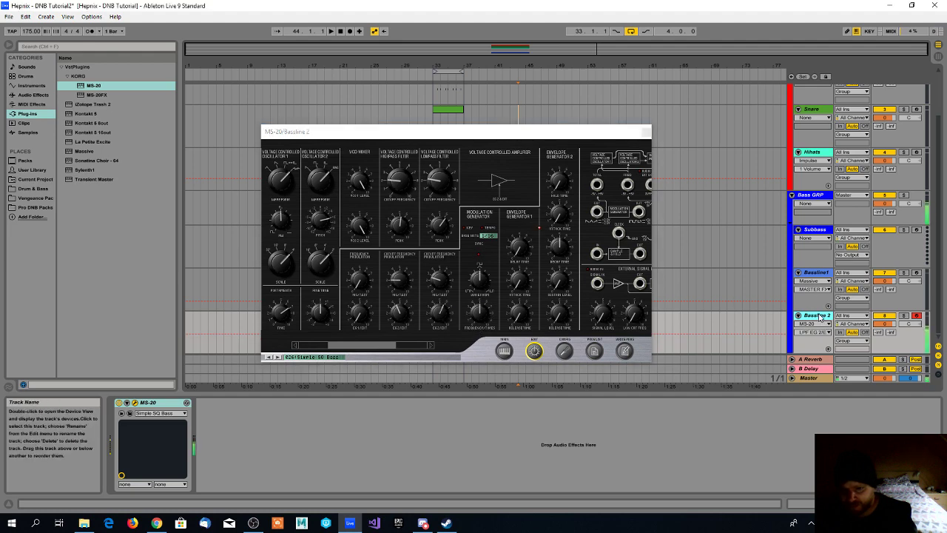
pyautogui.click(441, 320)
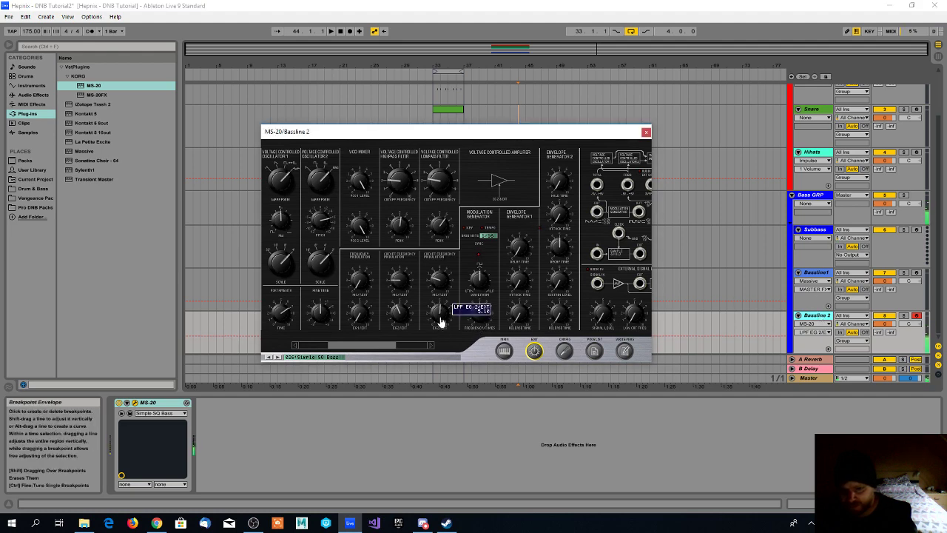
pyautogui.click(826, 319)
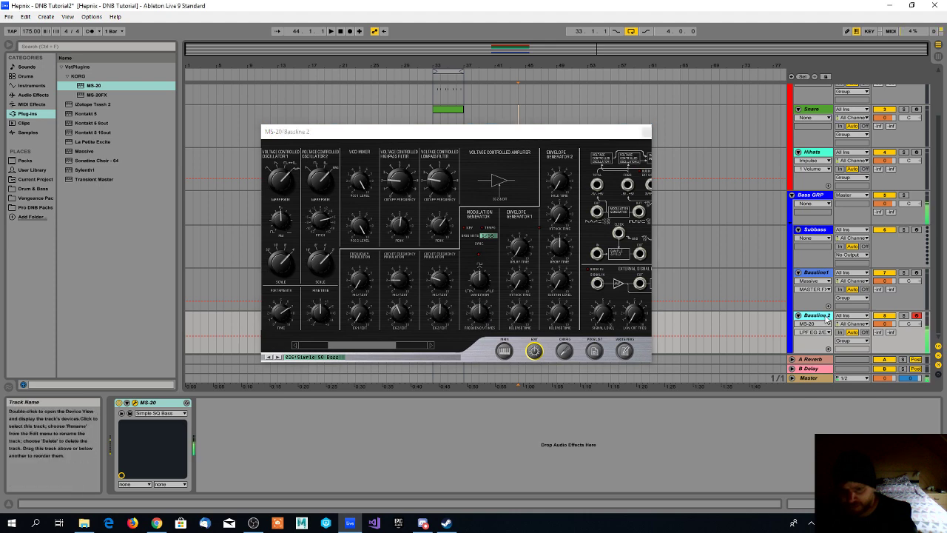
# - Raise the lowpass MG/T.EXT cutoff modulation to 3.90 and reselect the Bassline 2 track
pyautogui.click(438, 285)
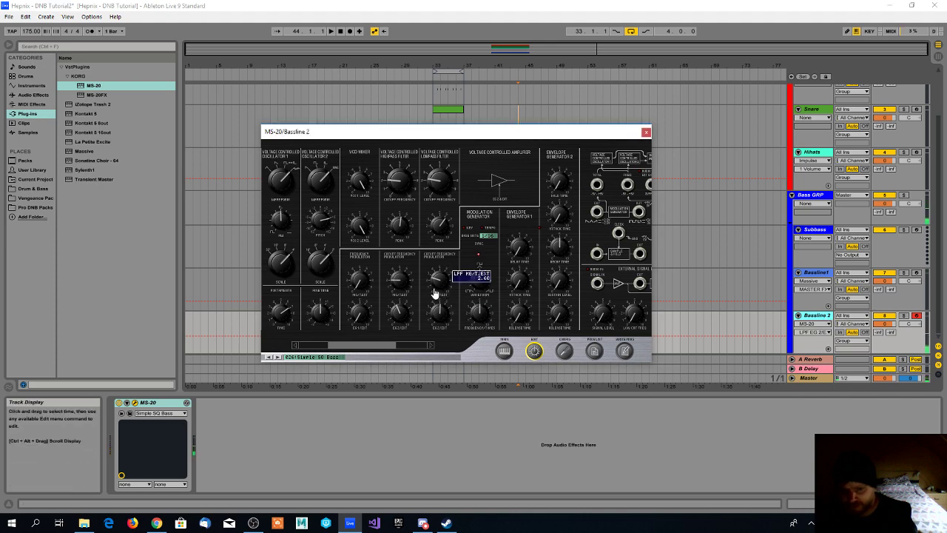
pyautogui.moveTo(438, 284); pyautogui.dragTo(437, 279)
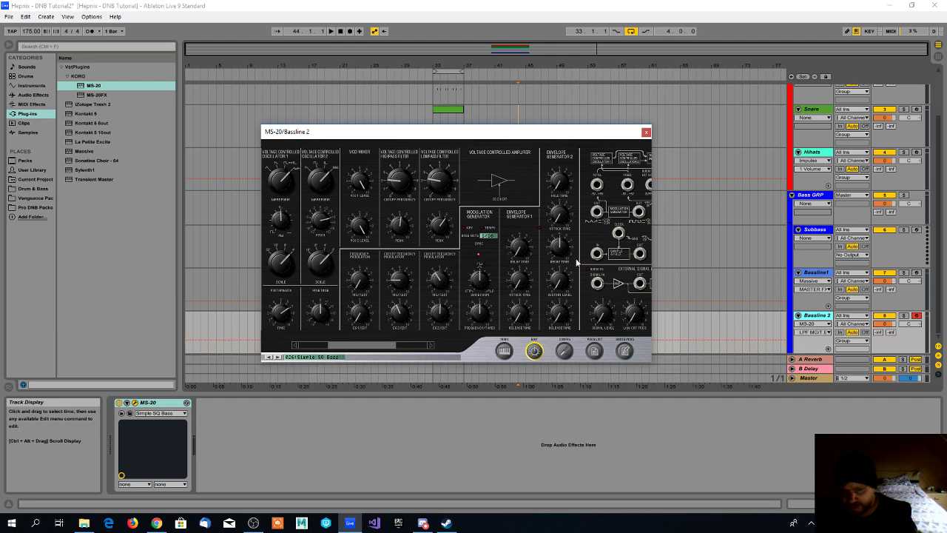
pyautogui.click(814, 316)
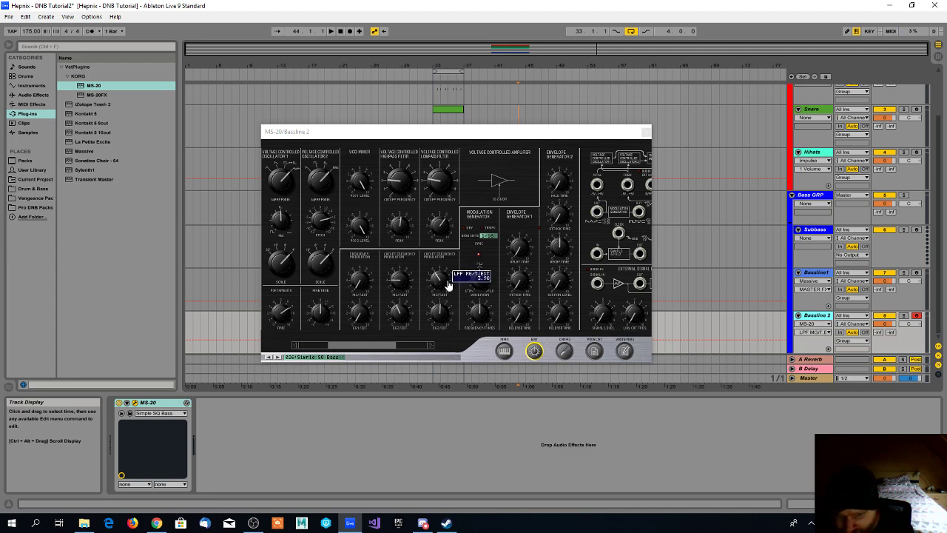
# - Raise the attack and decay times of envelope generator 1 and reselect the Bassline 2 track to audition
pyautogui.click(507, 262)
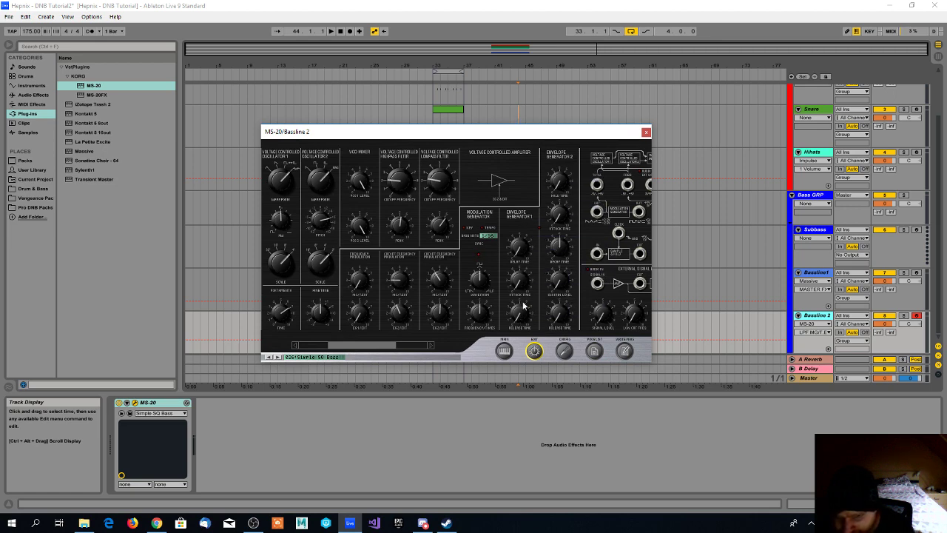
pyautogui.moveTo(524, 259)
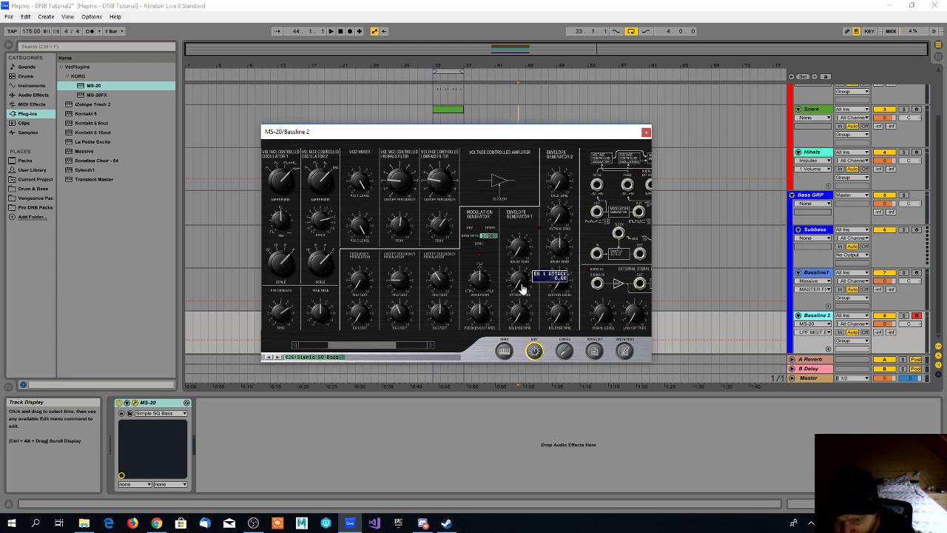
pyautogui.click(520, 280)
pyautogui.moveTo(519, 278); pyautogui.dragTo(519, 275)
pyautogui.moveTo(520, 259)
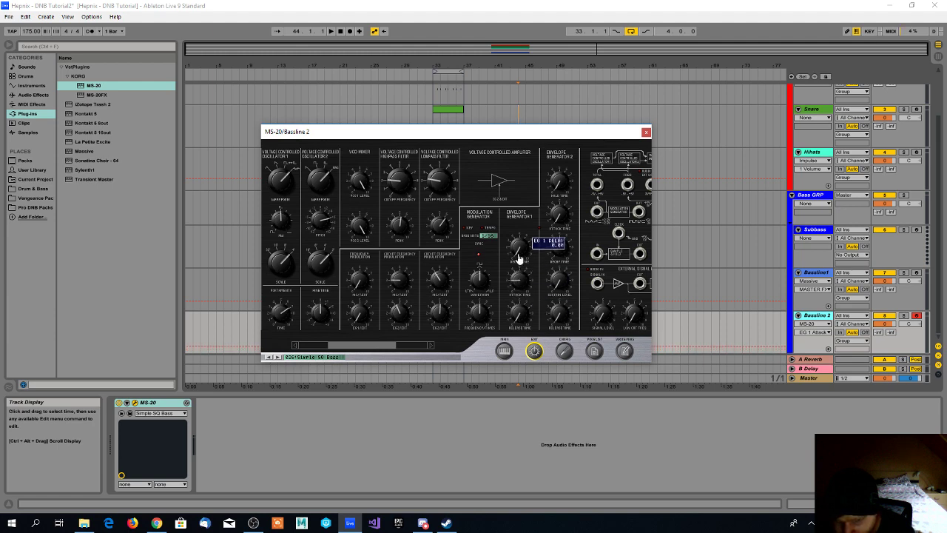
pyautogui.moveTo(520, 259); pyautogui.dragTo(519, 237)
pyautogui.click(828, 317)
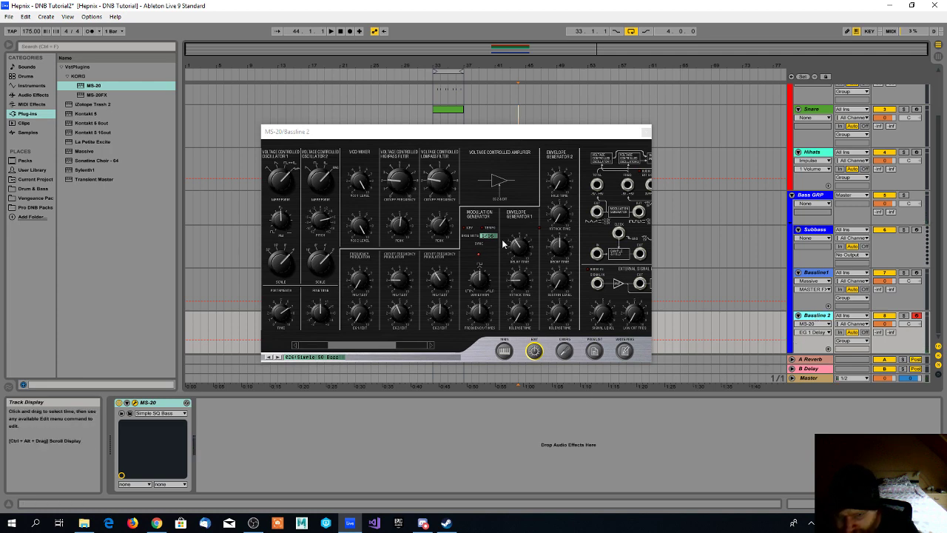
# - Adjust the attack, decay and release times of envelope generator 2 and reselect the Bassline 2 track
pyautogui.click(522, 230)
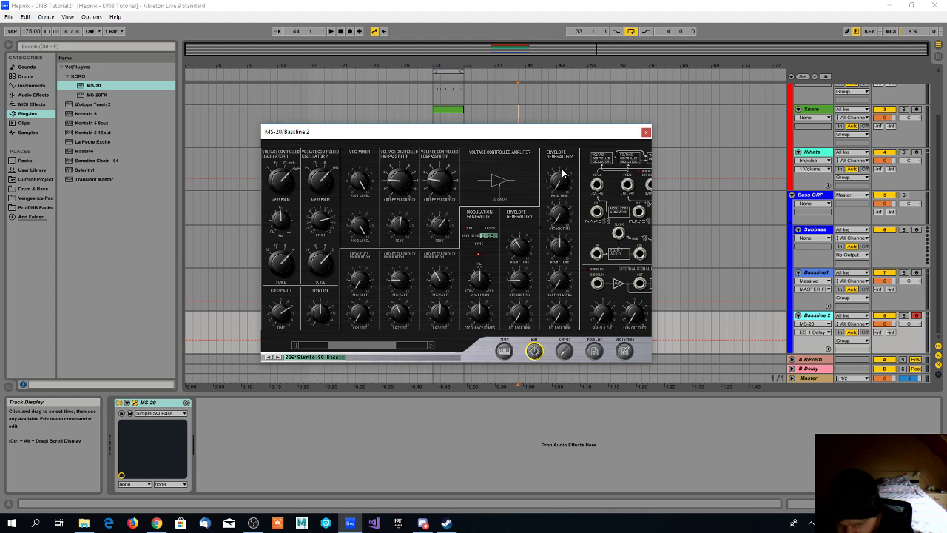
pyautogui.moveTo(558, 193)
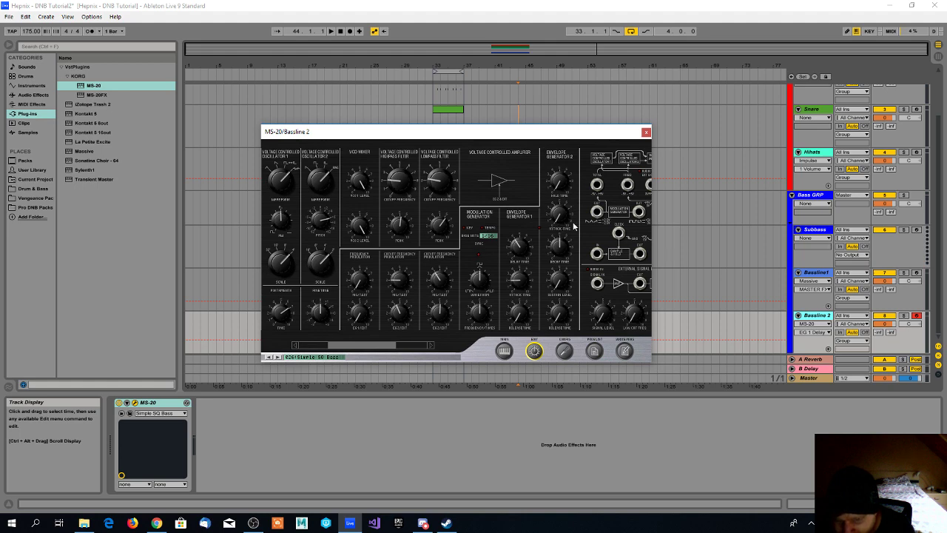
pyautogui.moveTo(559, 219)
pyautogui.moveTo(559, 220); pyautogui.dragTo(559, 213)
pyautogui.moveTo(562, 247)
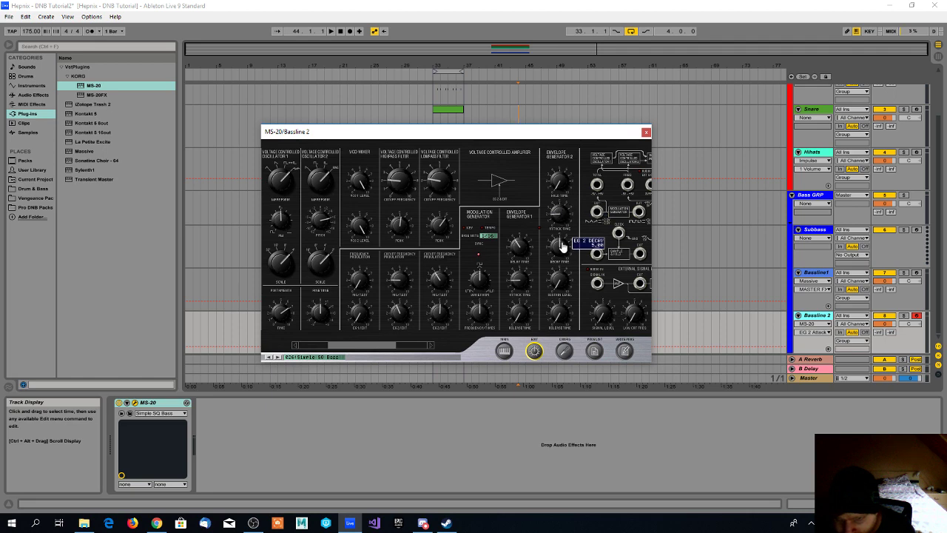
pyautogui.moveTo(561, 252); pyautogui.dragTo(556, 321)
pyautogui.moveTo(561, 285)
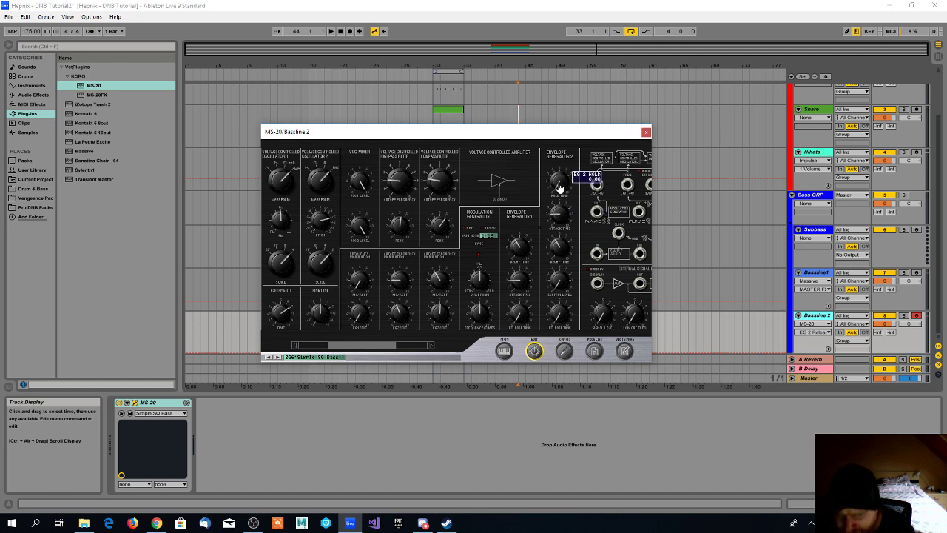
pyautogui.click(816, 317)
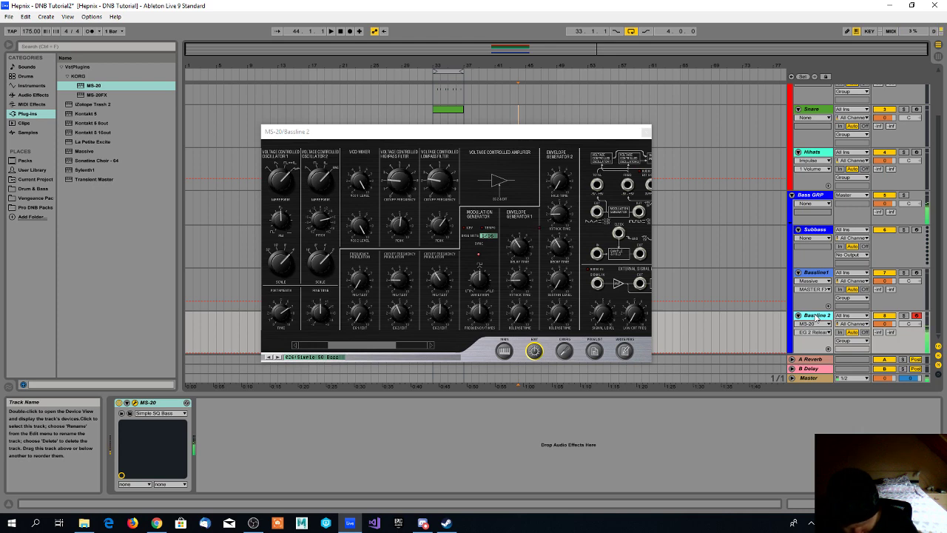
# - Adjust the highpass filter's peak, raise its cutoff frequency, and reselect Bassline 2 to audition the sound
pyautogui.moveTo(472, 313)
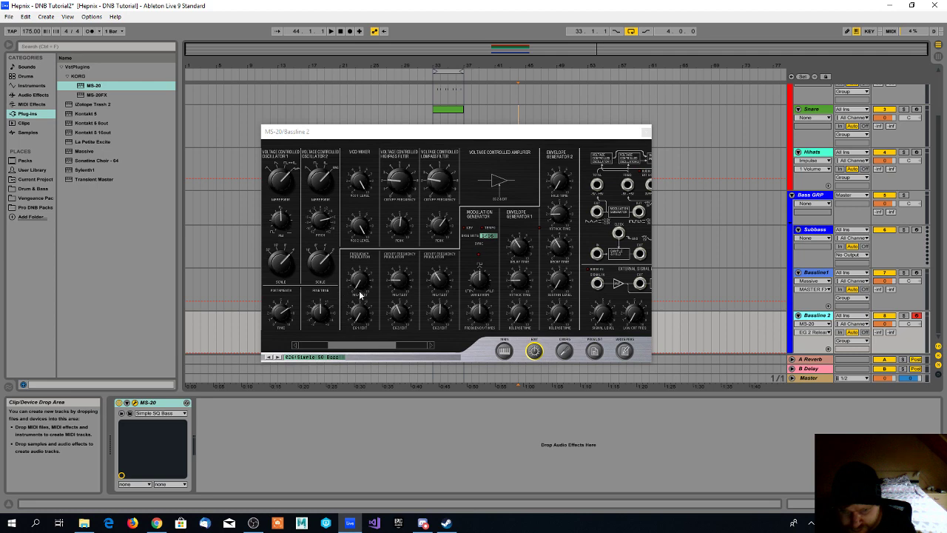
pyautogui.moveTo(438, 280)
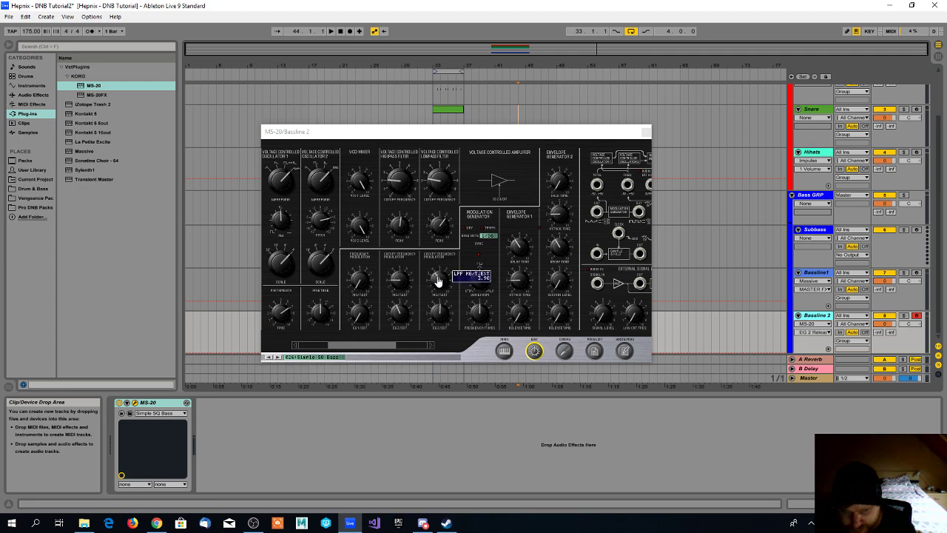
pyautogui.moveTo(359, 276)
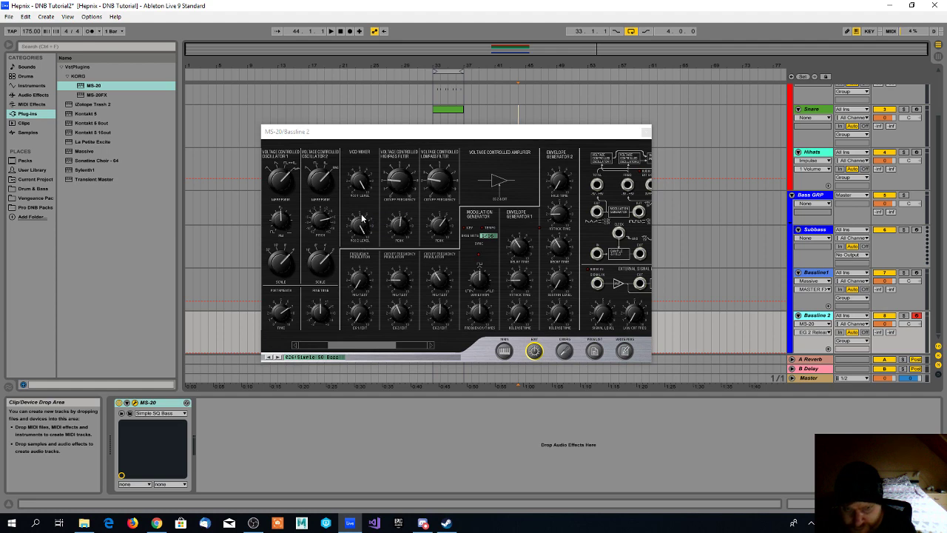
pyautogui.moveTo(397, 231)
pyautogui.moveTo(397, 231); pyautogui.dragTo(402, 244)
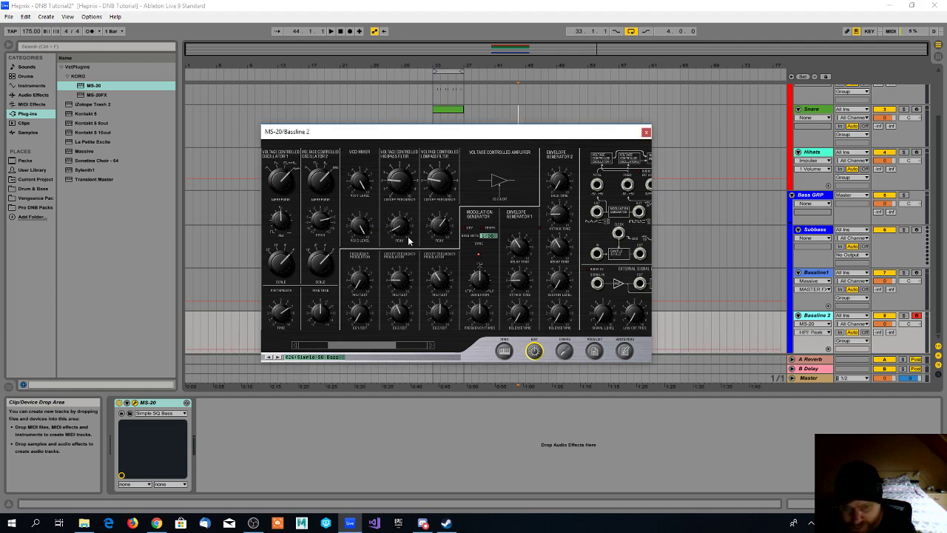
pyautogui.moveTo(397, 191)
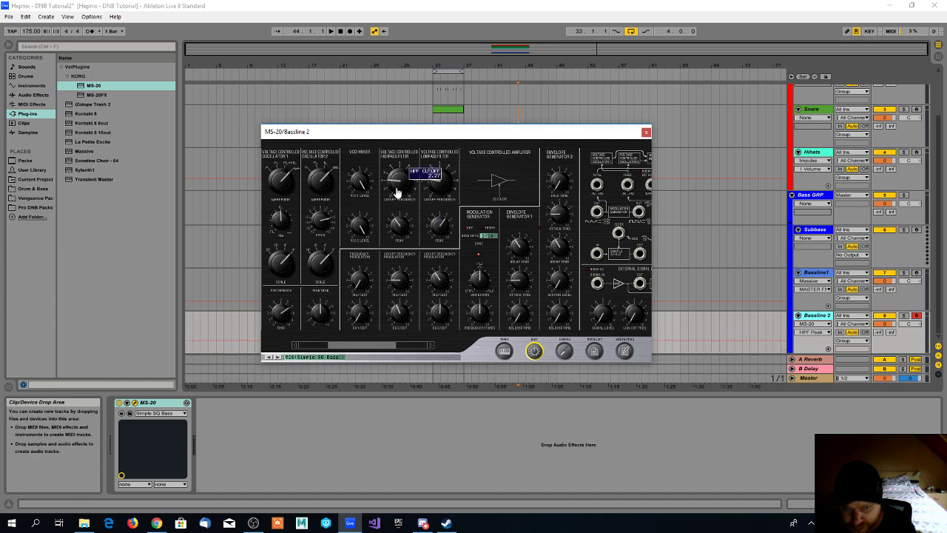
pyautogui.moveTo(397, 191); pyautogui.dragTo(393, 165)
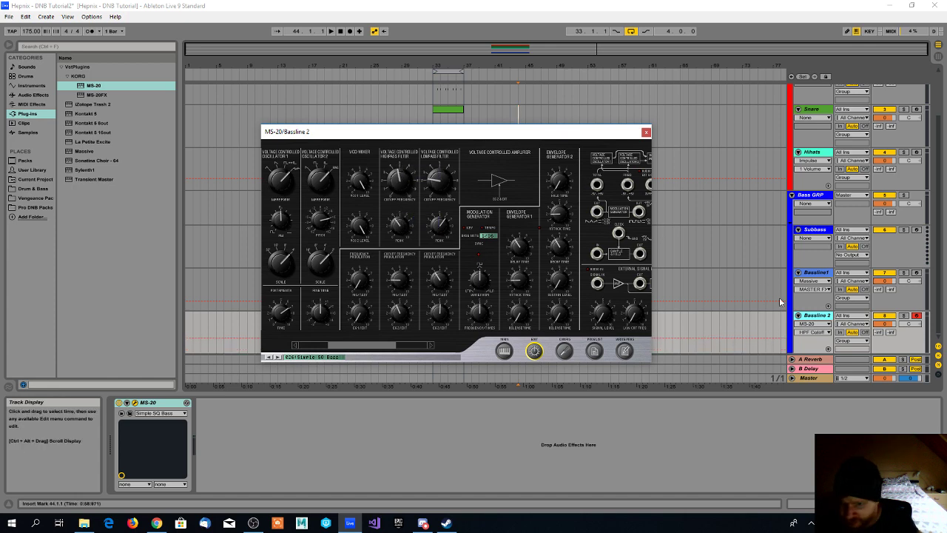
pyautogui.click(807, 317)
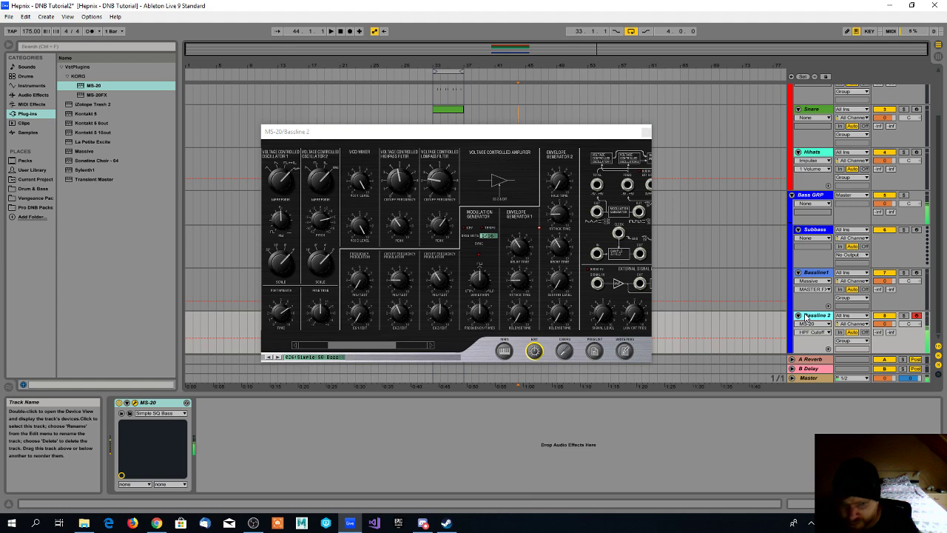
# - Try different highpass cutoff settings while auditioning Bassline 2, ending with the cutoff at 0.00
pyautogui.moveTo(395, 186); pyautogui.dragTo(398, 227)
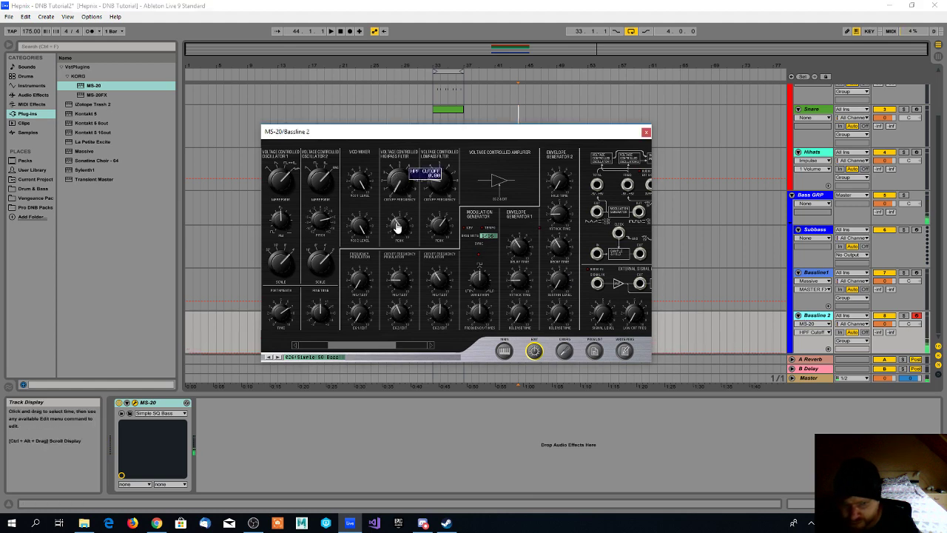
pyautogui.click(814, 315)
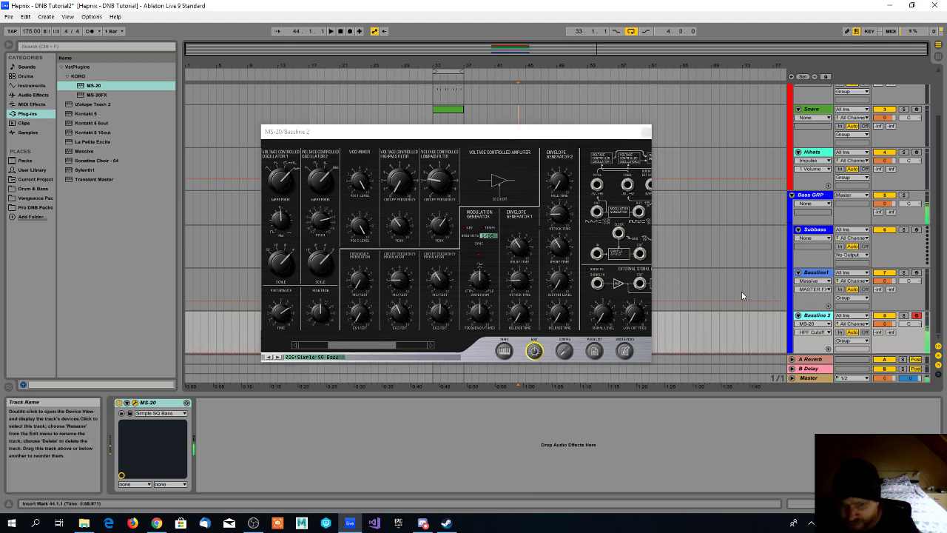
pyautogui.click(392, 180)
pyautogui.click(814, 309)
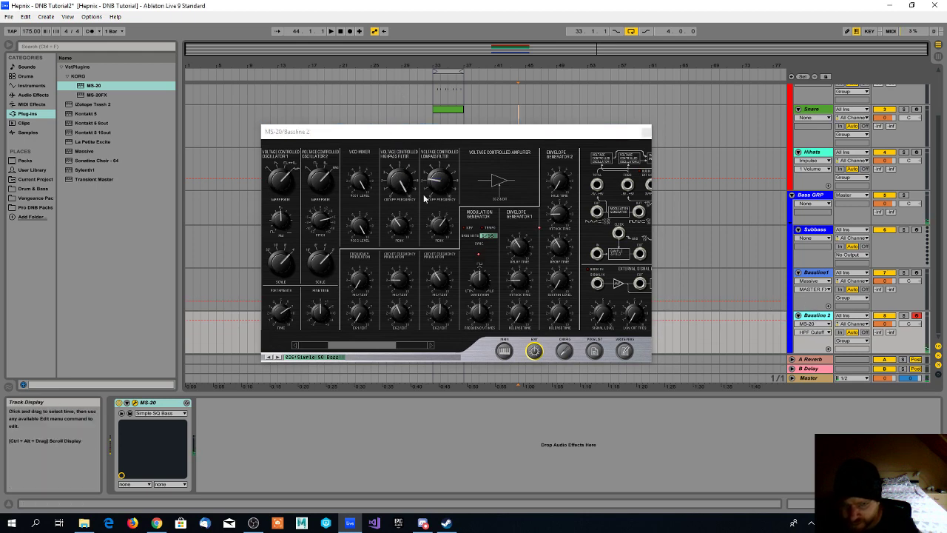
pyautogui.moveTo(398, 181); pyautogui.dragTo(406, 261)
# - Fine-tune the lowpass cutoff frequency to 3.91, reselecting Bassline 2 to audition it
pyautogui.moveTo(438, 182); pyautogui.dragTo(439, 170)
pyautogui.click(744, 318)
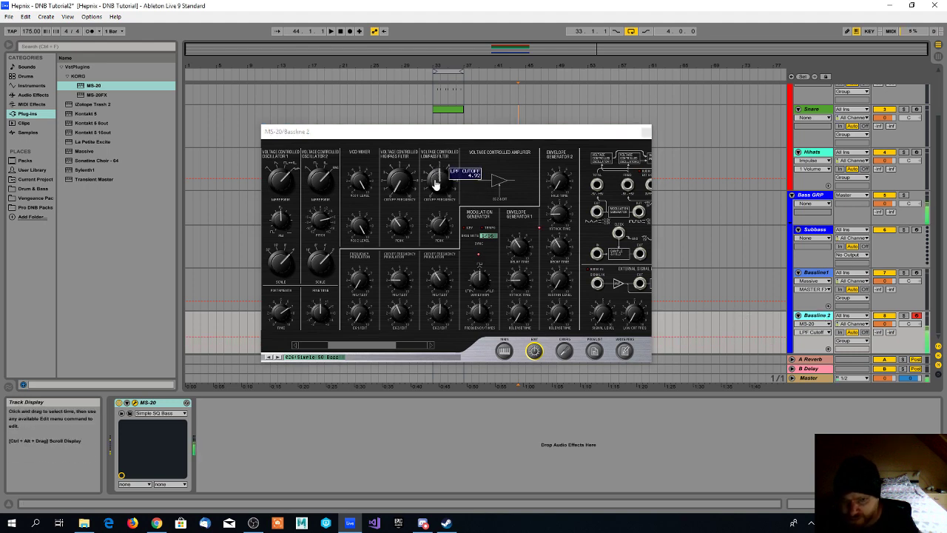
pyautogui.moveTo(433, 184); pyautogui.dragTo(440, 195)
pyautogui.click(819, 317)
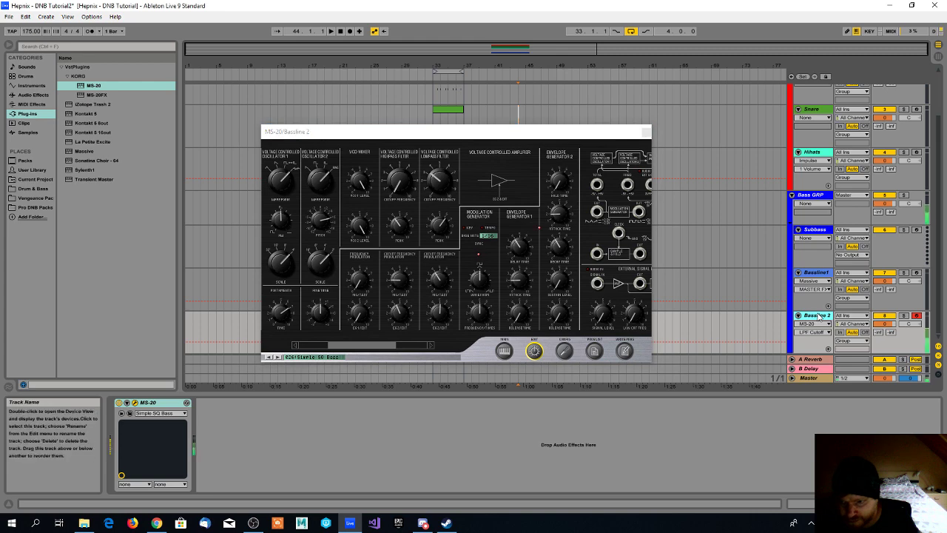
pyautogui.click(436, 184)
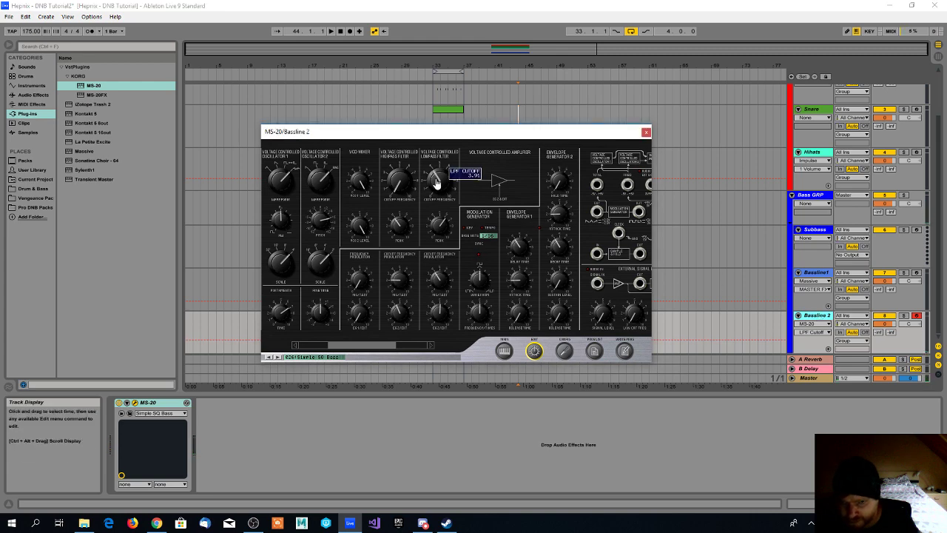
pyautogui.click(812, 316)
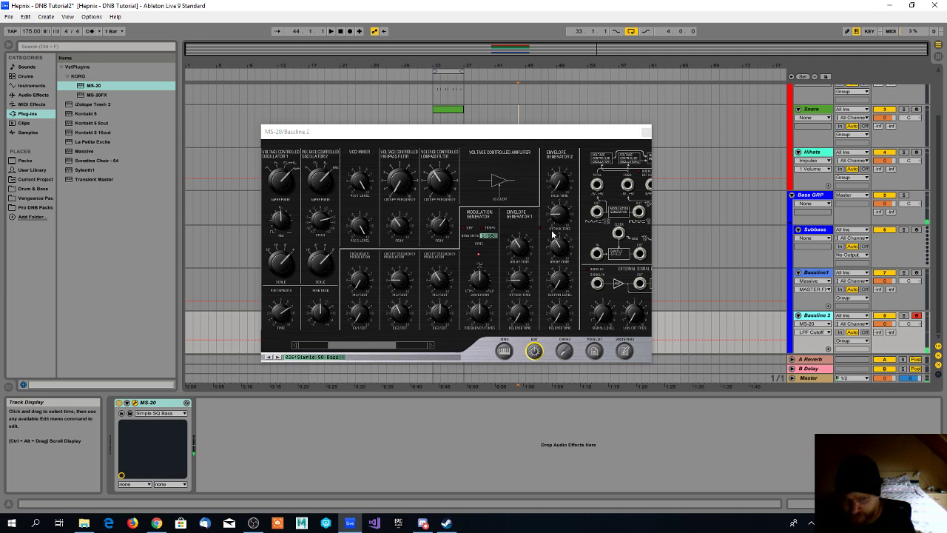
# - Patch a cable from the control wheel output to the oscillators' TOTAL modulation input in the patch bay
pyautogui.moveTo(549, 134); pyautogui.dragTo(533, 125)
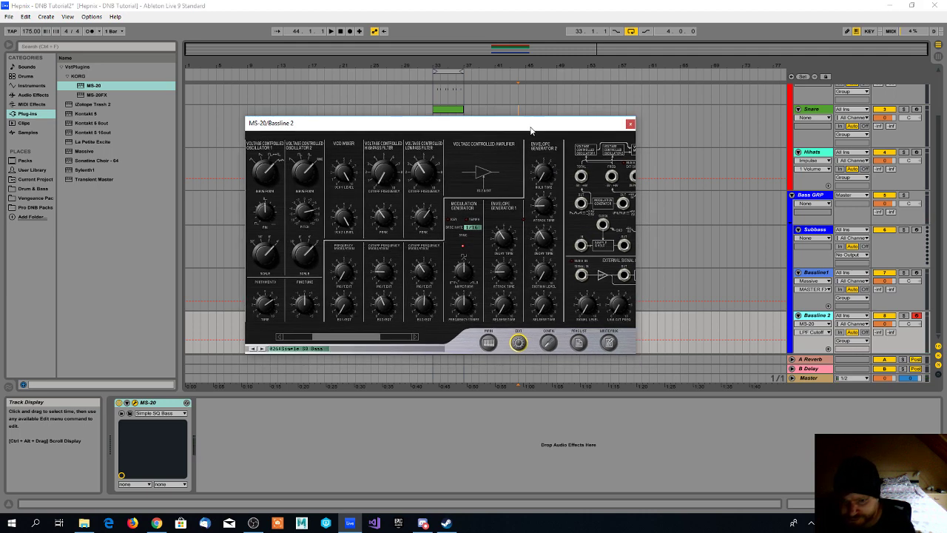
pyautogui.moveTo(372, 339); pyautogui.dragTo(417, 339)
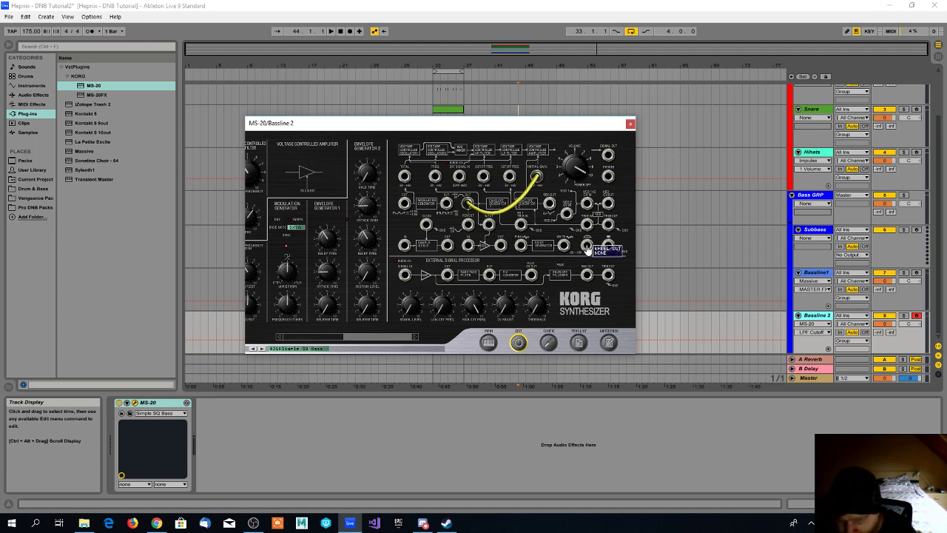
pyautogui.moveTo(586, 248); pyautogui.dragTo(406, 179)
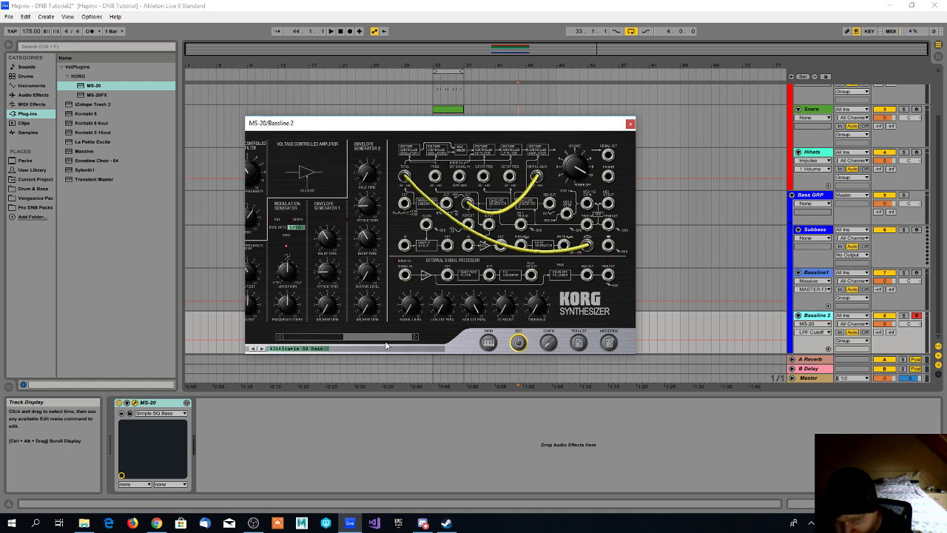
pyautogui.moveTo(391, 339); pyautogui.dragTo(355, 340)
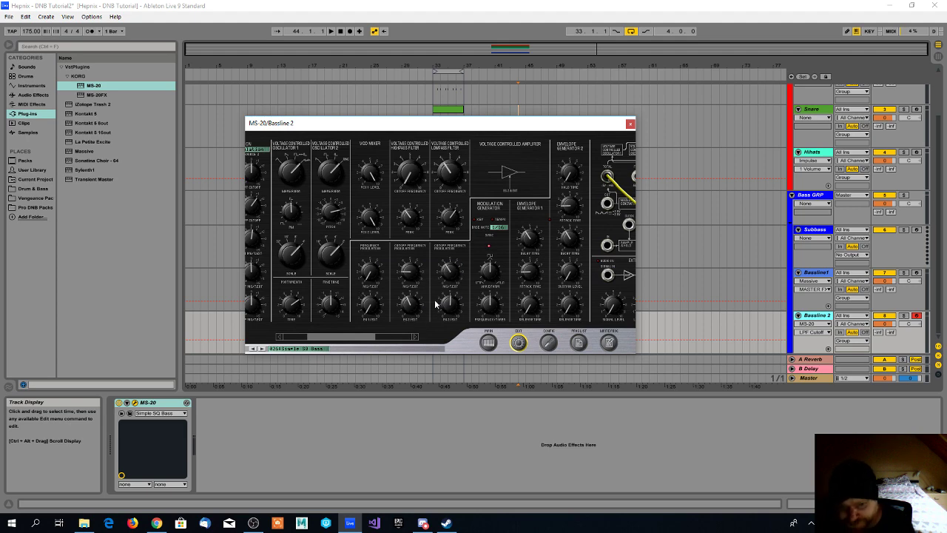
pyautogui.moveTo(447, 300)
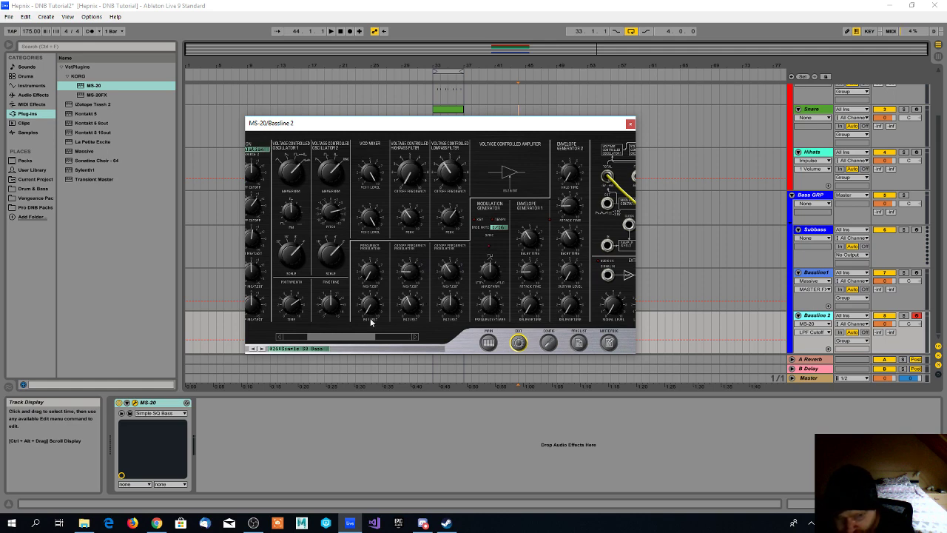
# - Show the synth's full keyboard view, play a note on Bassline 2 and operate the control wheel
pyautogui.click(489, 342)
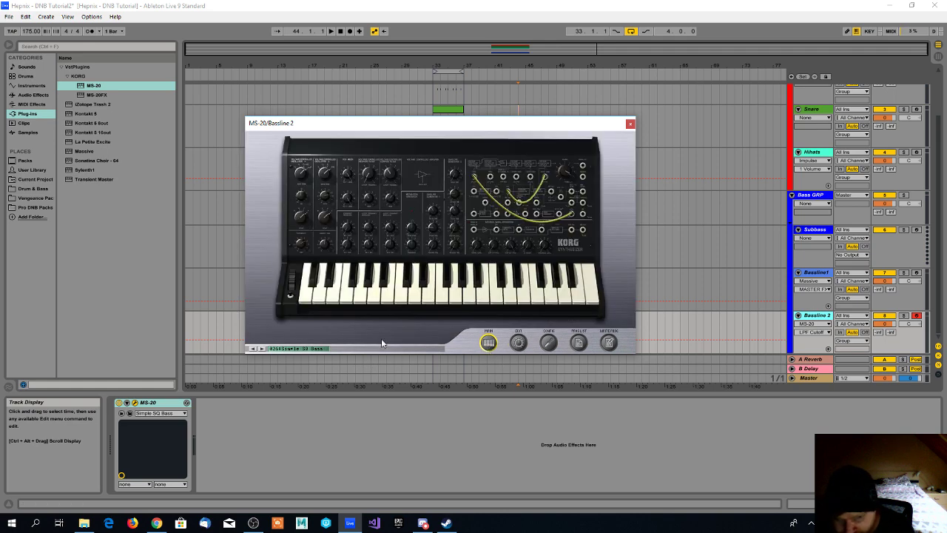
pyautogui.click(826, 315)
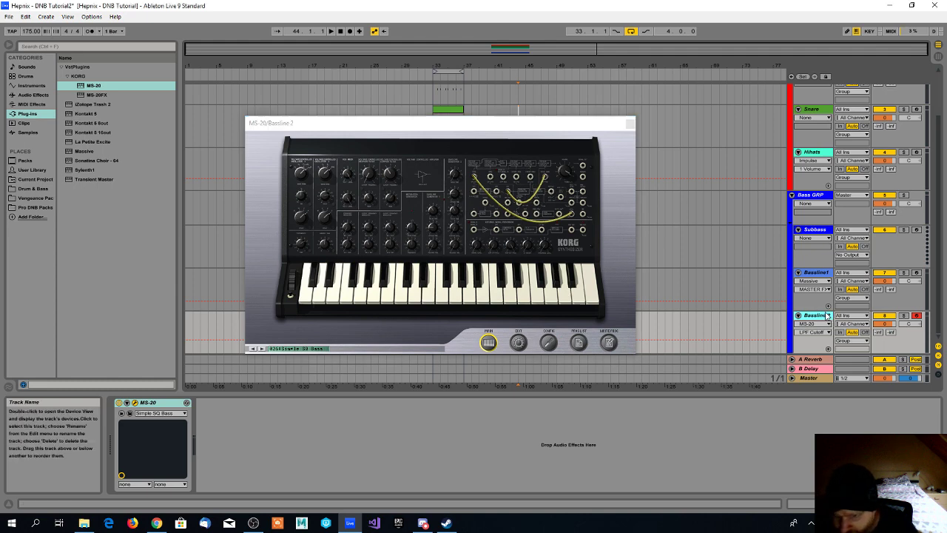
pyautogui.press('a')
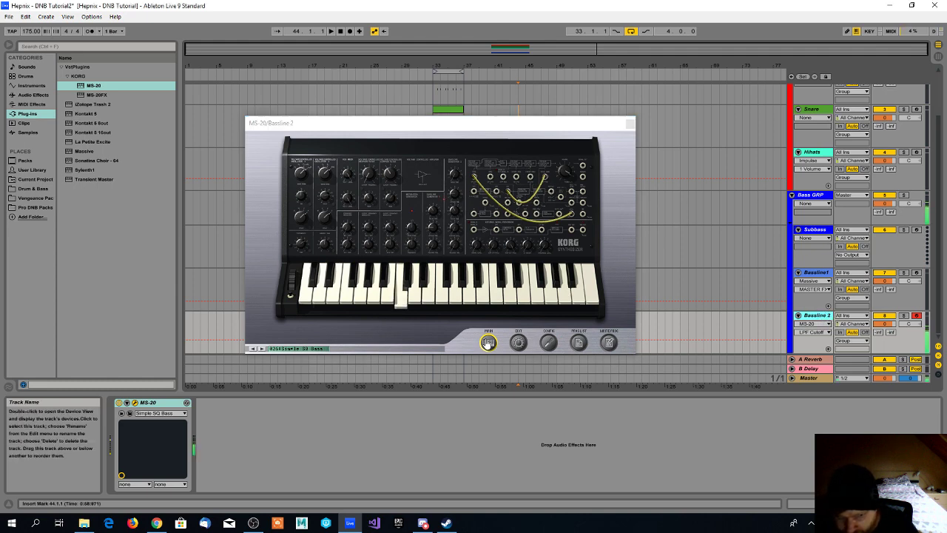
pyautogui.click(293, 285)
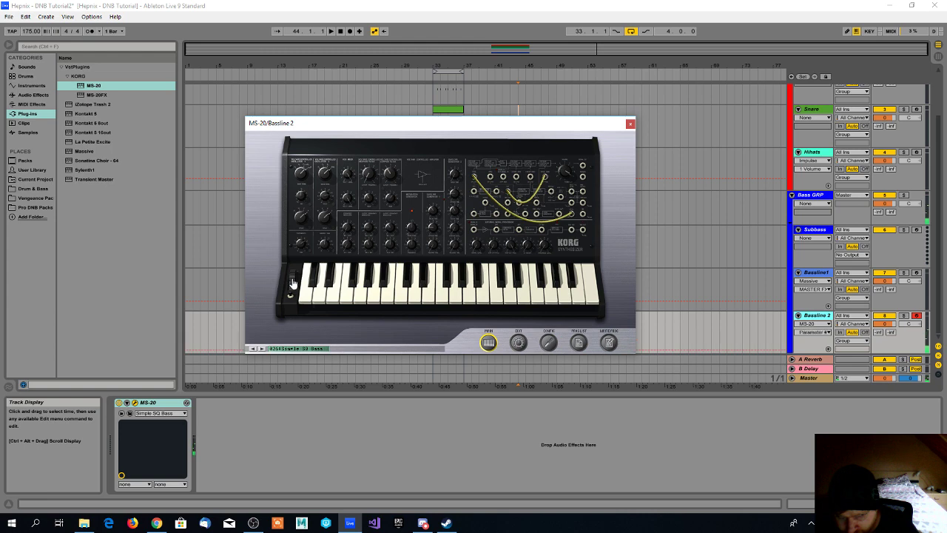
# - Reselect Bassline 2, play the same note repeatedly and move the control wheel to test its pitch modulation
pyautogui.click(816, 318)
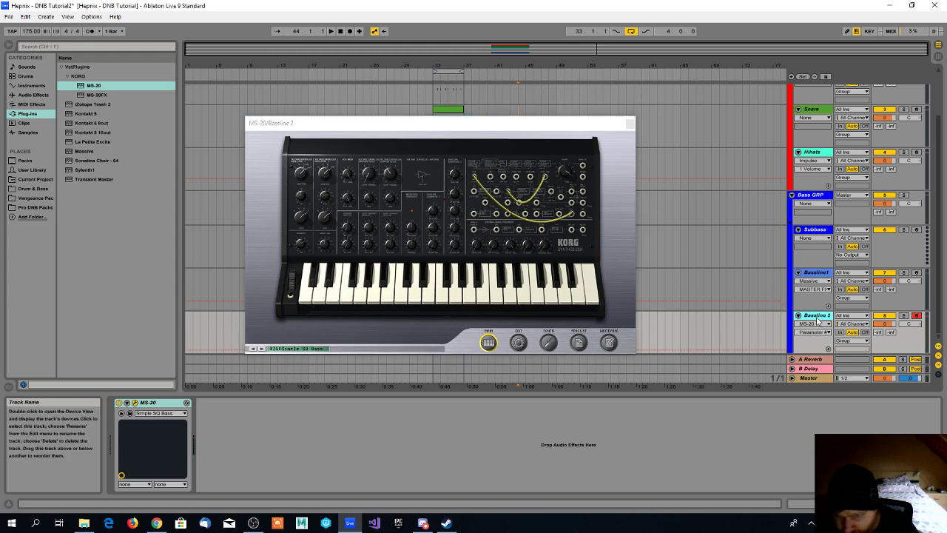
pyautogui.press('a')
pyautogui.press('a')
pyautogui.press('a')
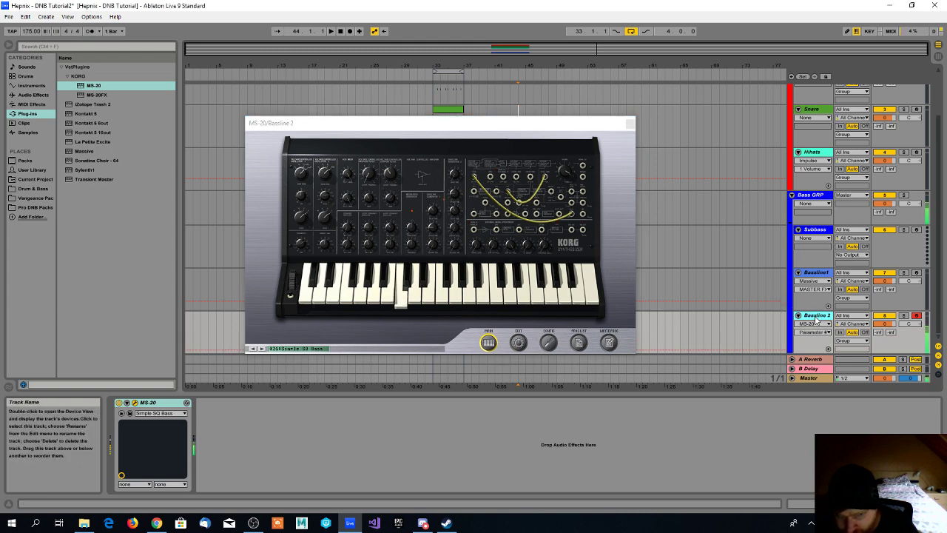
pyautogui.press('a')
pyautogui.press('a')
pyautogui.click(292, 284)
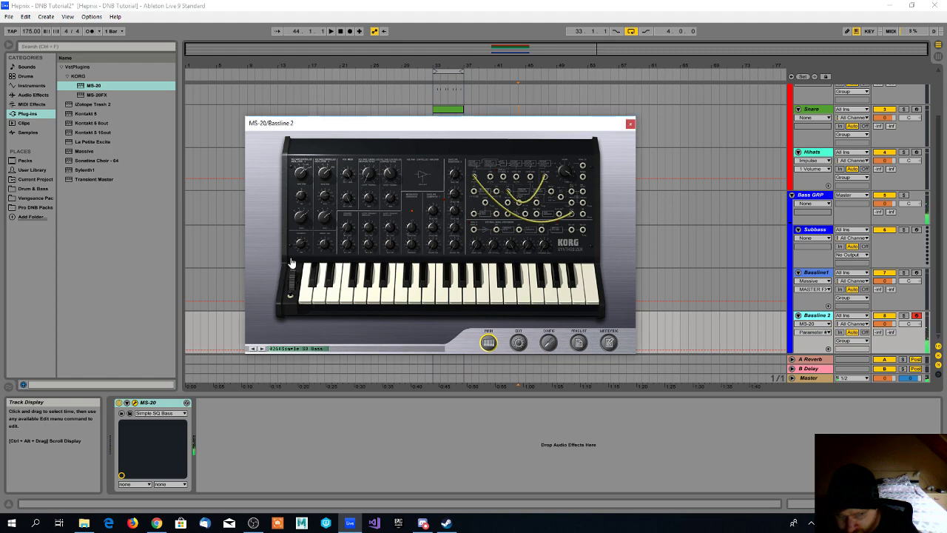
# - Reselect Bassline 2 and play a short riff over three different notes to audition the MS-20 sound
pyautogui.click(818, 318)
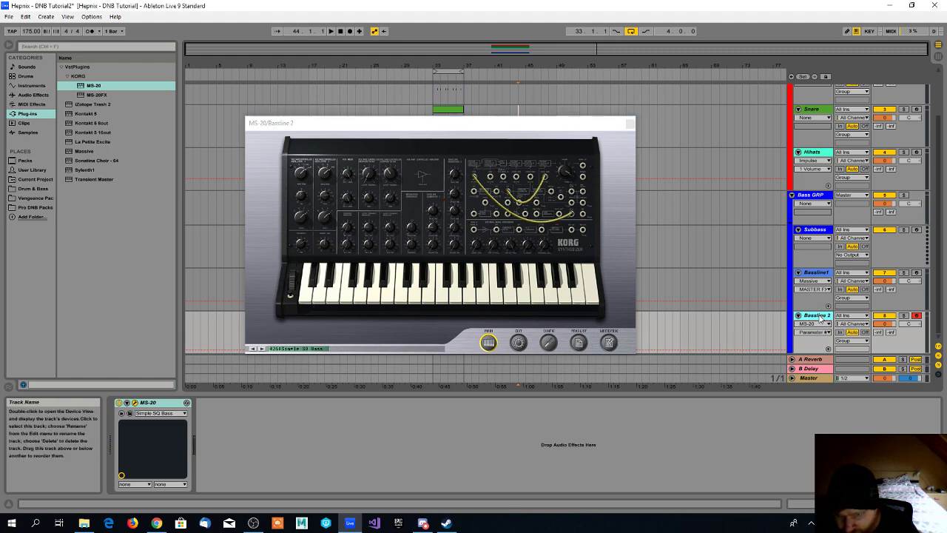
pyautogui.press('a')
pyautogui.press('a')
pyautogui.press('a')
pyautogui.press('d')
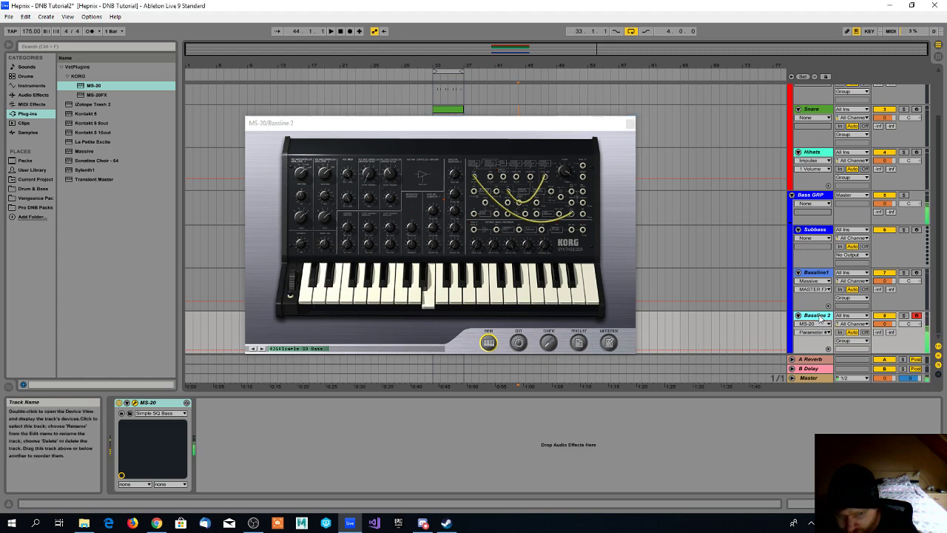
pyautogui.press('a')
pyautogui.press('d')
pyautogui.press('s')
pyautogui.press('a')
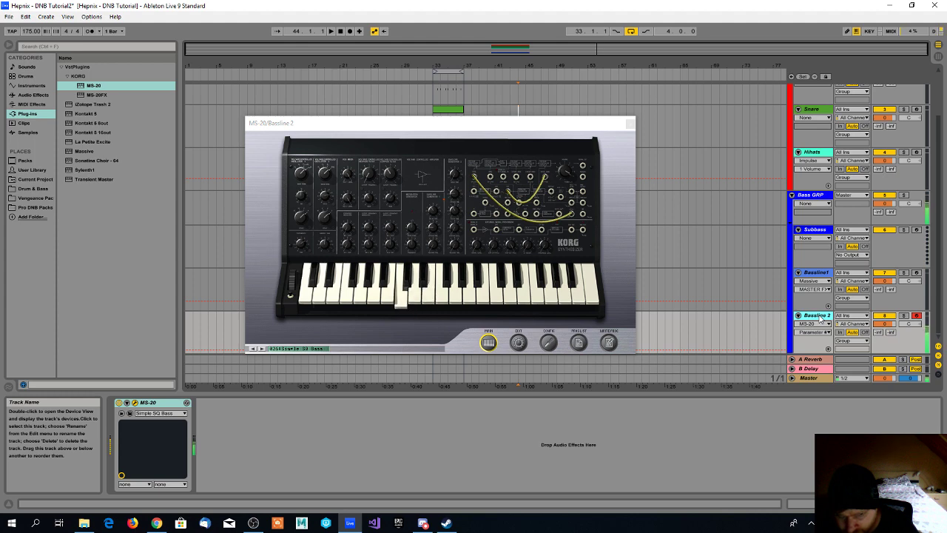
pyautogui.press('a')
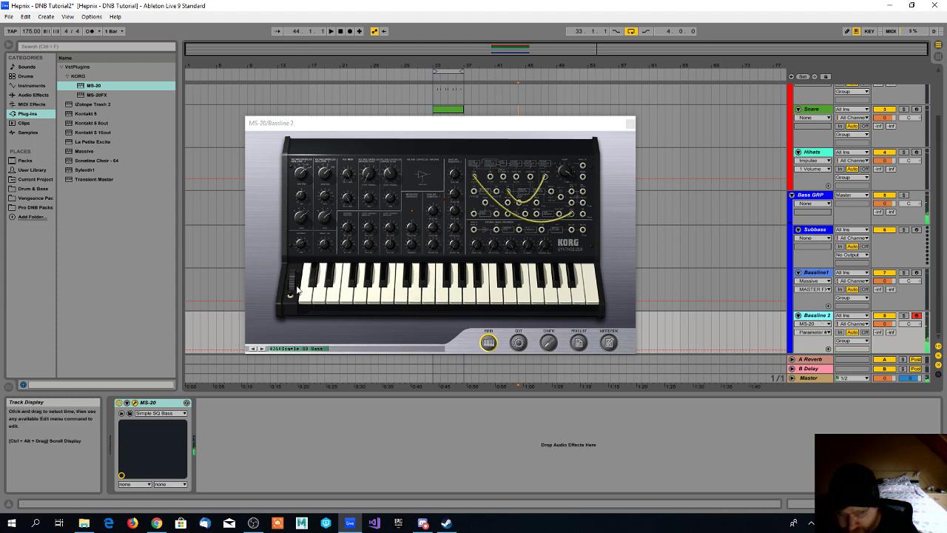
# - Operate the MS-20's control wheel, reselect Bassline 2 and play two alternating notes
pyautogui.click(291, 293)
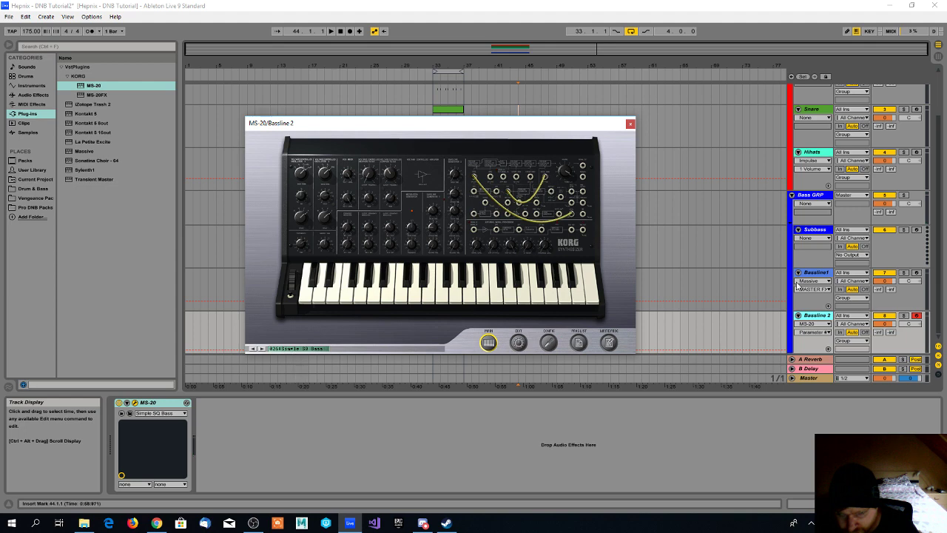
pyautogui.click(821, 318)
pyautogui.press('a')
pyautogui.press('d')
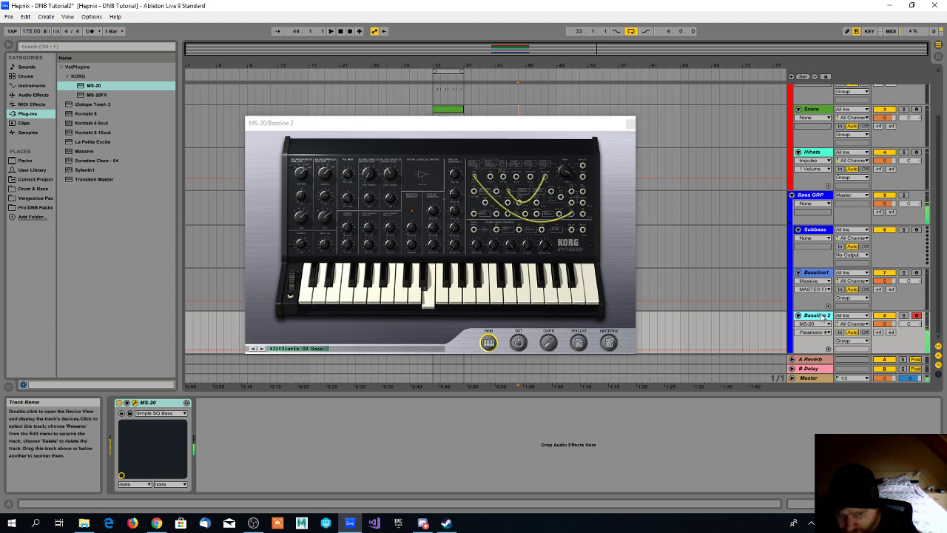
pyautogui.press('d')
pyautogui.press('a')
pyautogui.press('a')
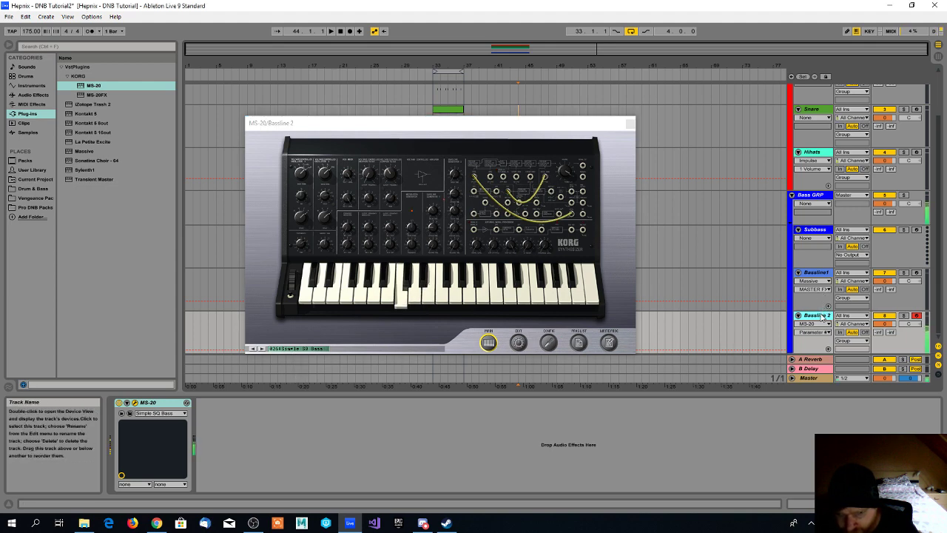
pyautogui.press('a')
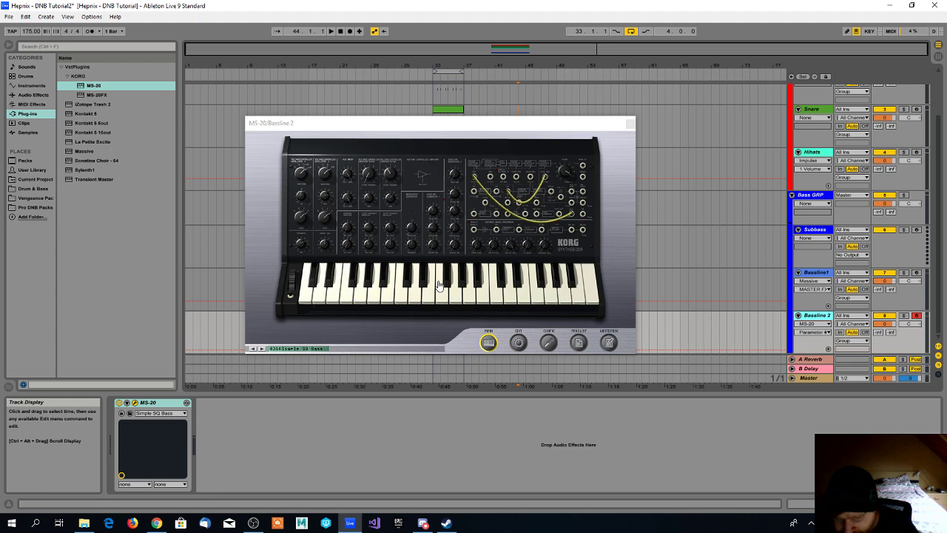
# - Play two notes on the synth's own keyboard and close the MS-20 window
pyautogui.click(426, 290)
pyautogui.click(454, 292)
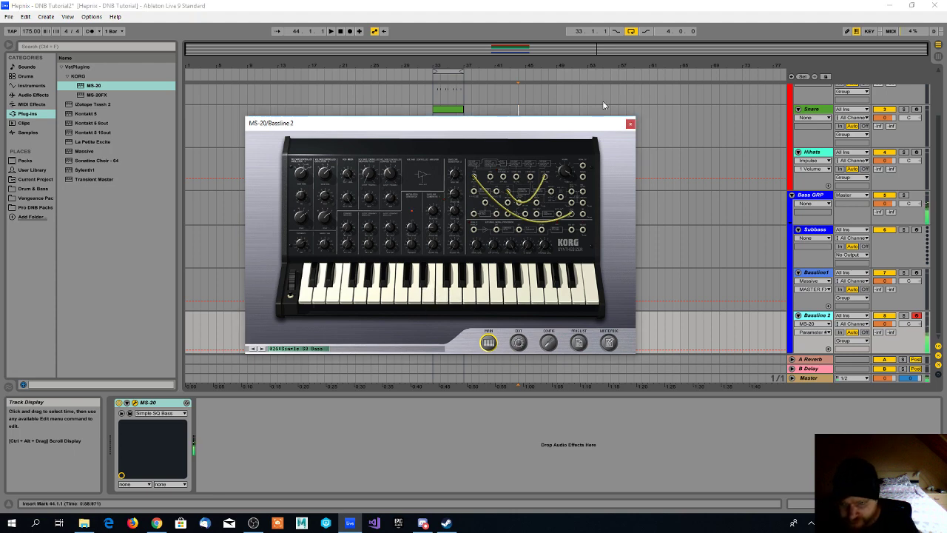
pyautogui.click(630, 123)
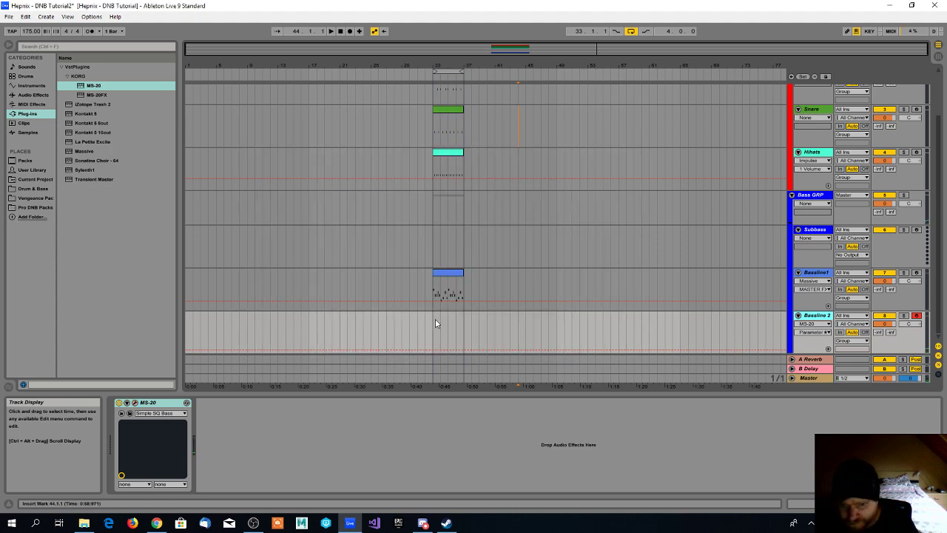
# - Insert an empty four-bar MIDI clip on Bassline 2 at bar 33 and move it five bars earlier
pyautogui.moveTo(435, 323); pyautogui.dragTo(465, 319)
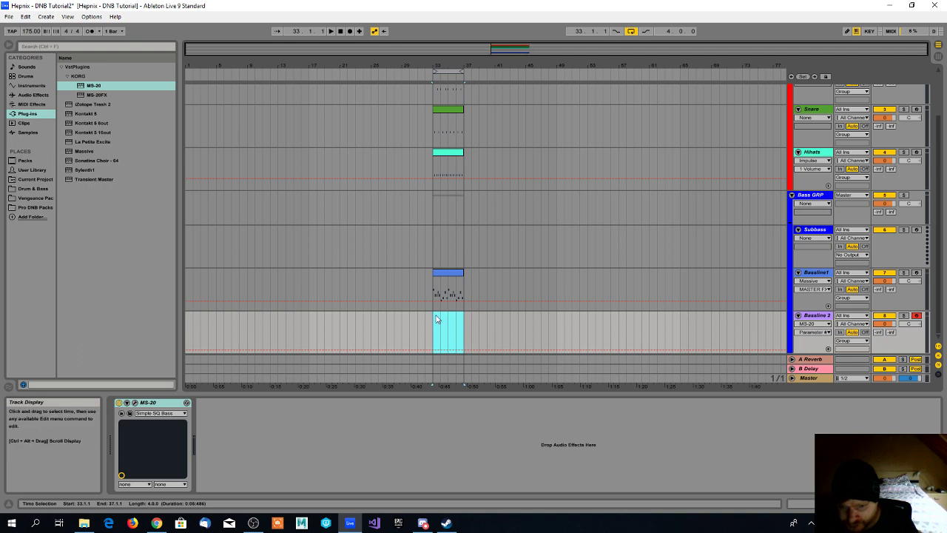
pyautogui.rightClick(436, 319)
pyautogui.click(456, 367)
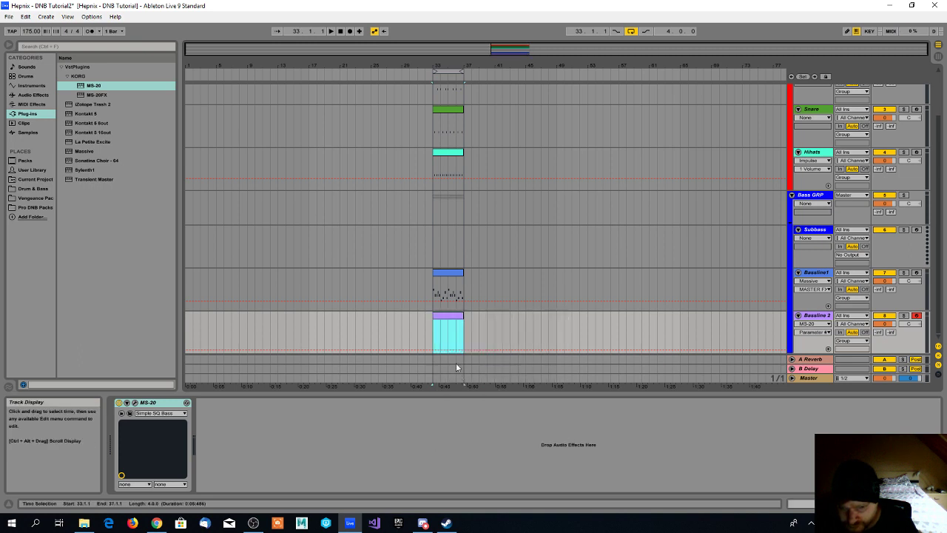
pyautogui.moveTo(450, 329); pyautogui.dragTo(411, 330)
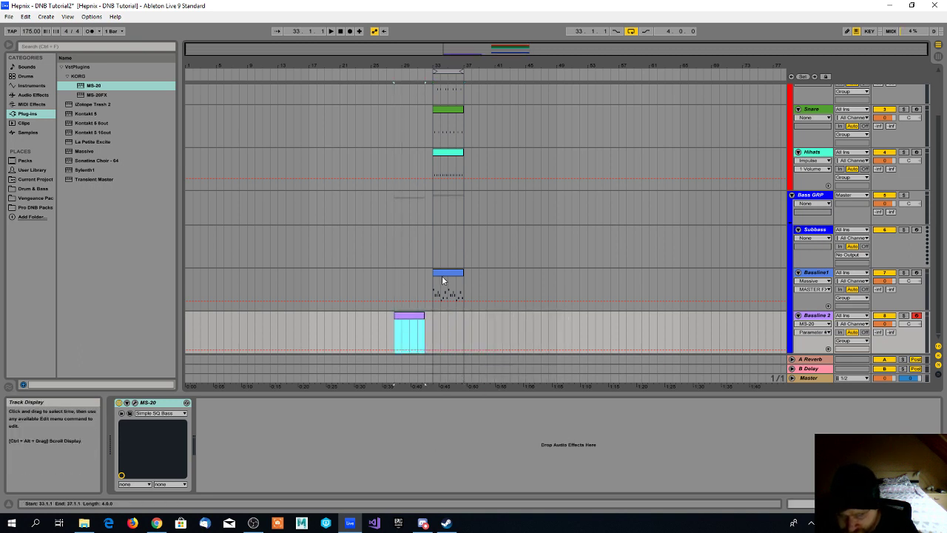
# - Move the four-bar Bassline1 clip at bar 33 down onto Bassline 2 and play it back
pyautogui.moveTo(441, 279); pyautogui.dragTo(446, 321)
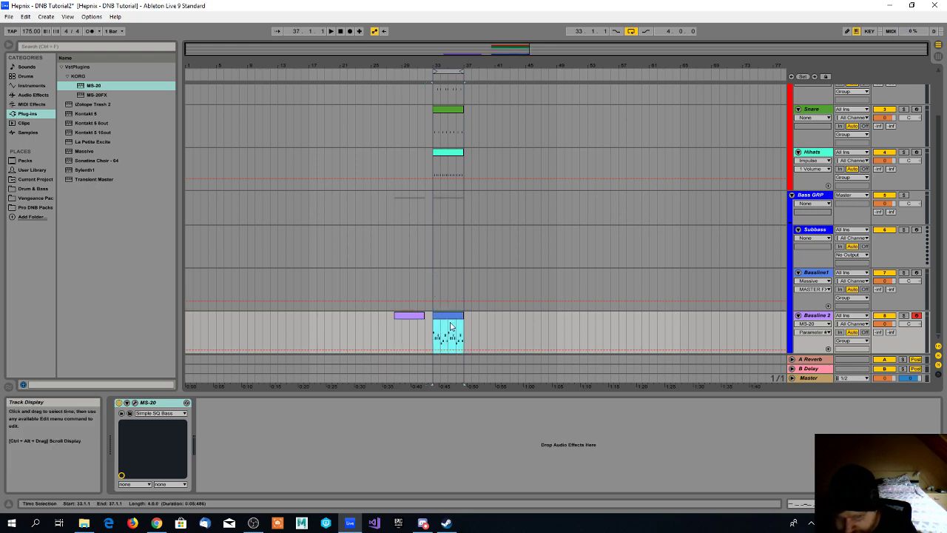
pyautogui.press('space')
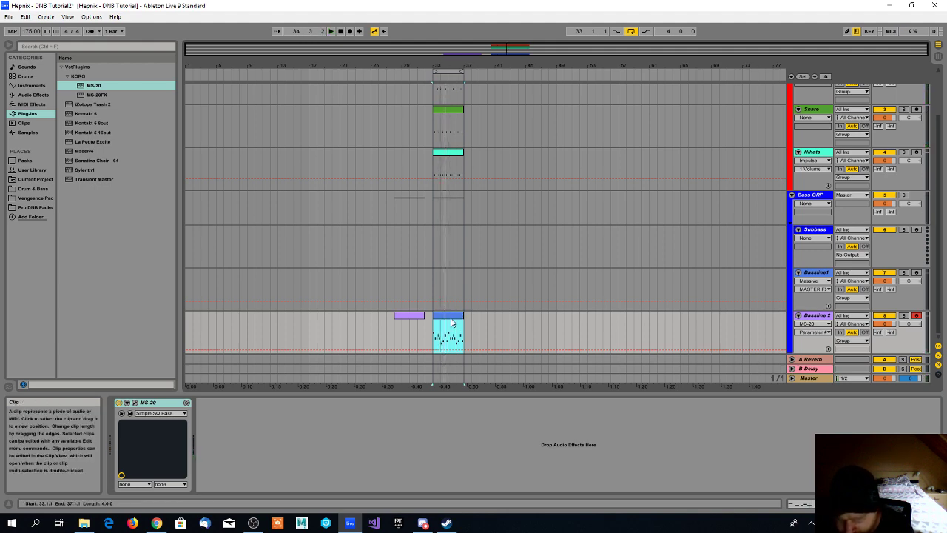
# - Open the moved clip, transpose all its notes down one octave to the C#2–F2 range and play it
pyautogui.doubleClick(451, 318)
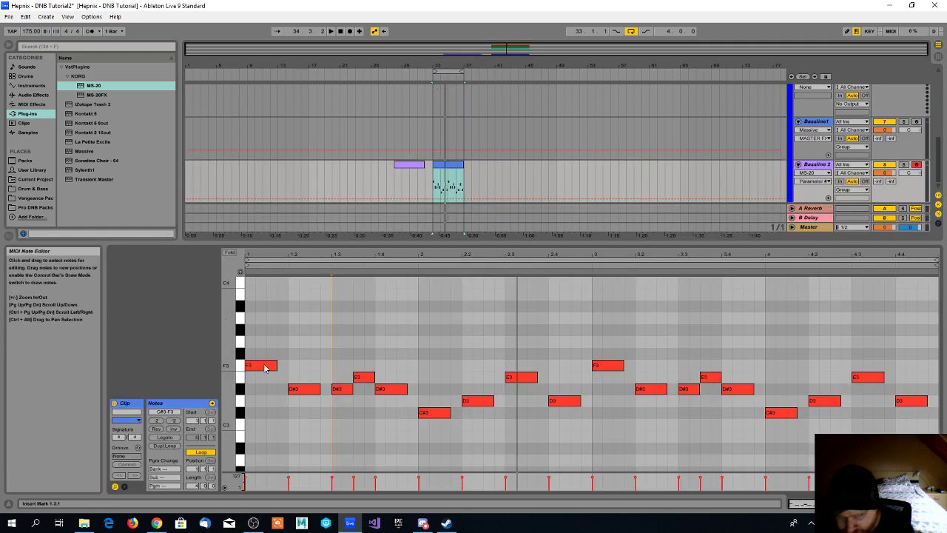
pyautogui.moveTo(260, 338); pyautogui.dragTo(929, 441)
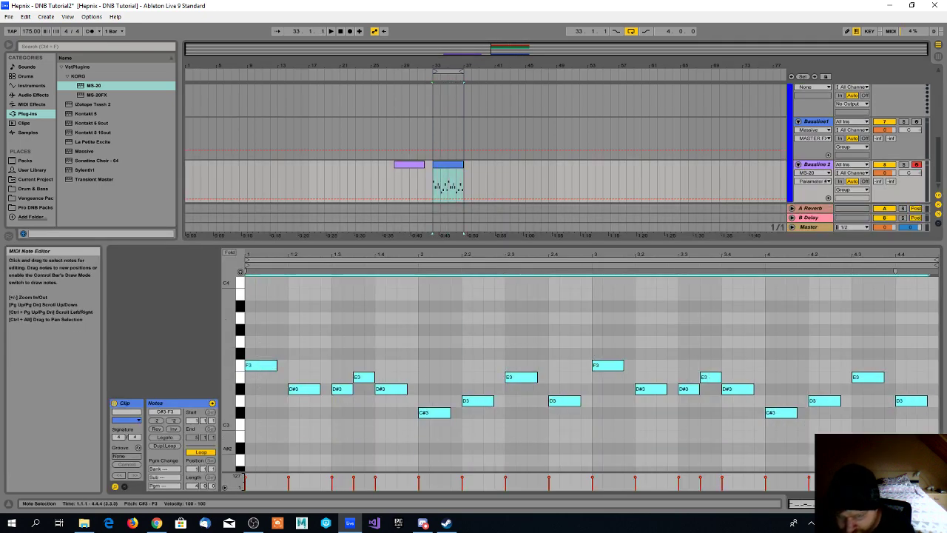
pyautogui.hotkey('shift', 'Down')
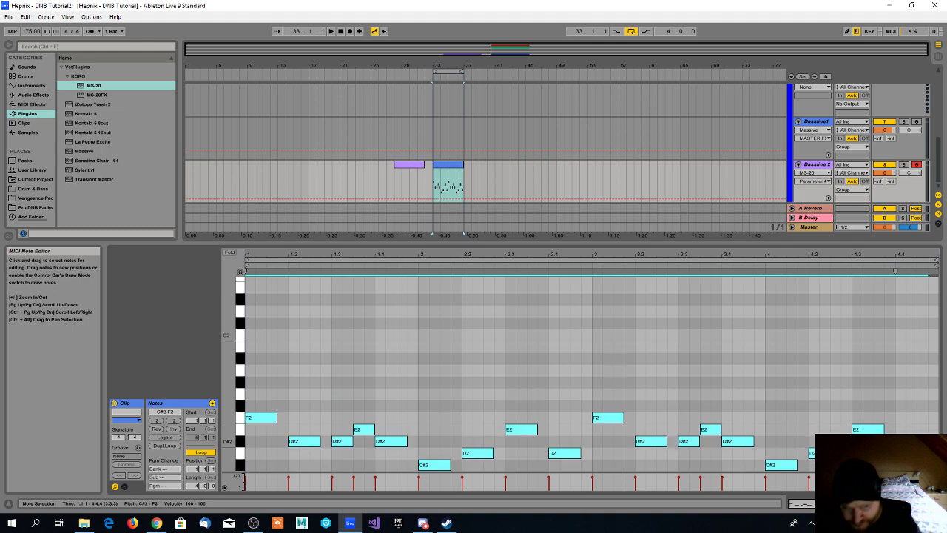
pyautogui.press('space')
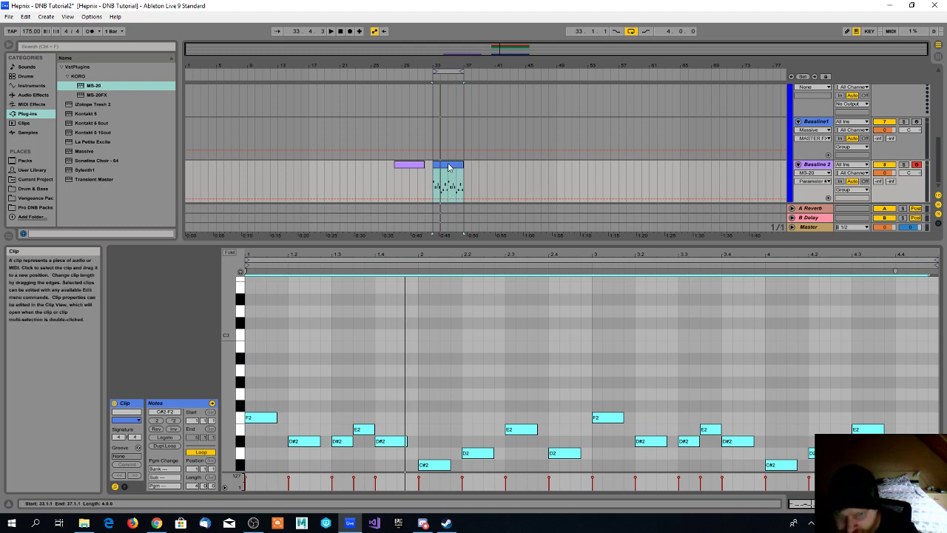
# - Try all the clip's notes another octave lower during playback, then raise them back to C#2–F2
pyautogui.moveTo(268, 384); pyautogui.dragTo(925, 469)
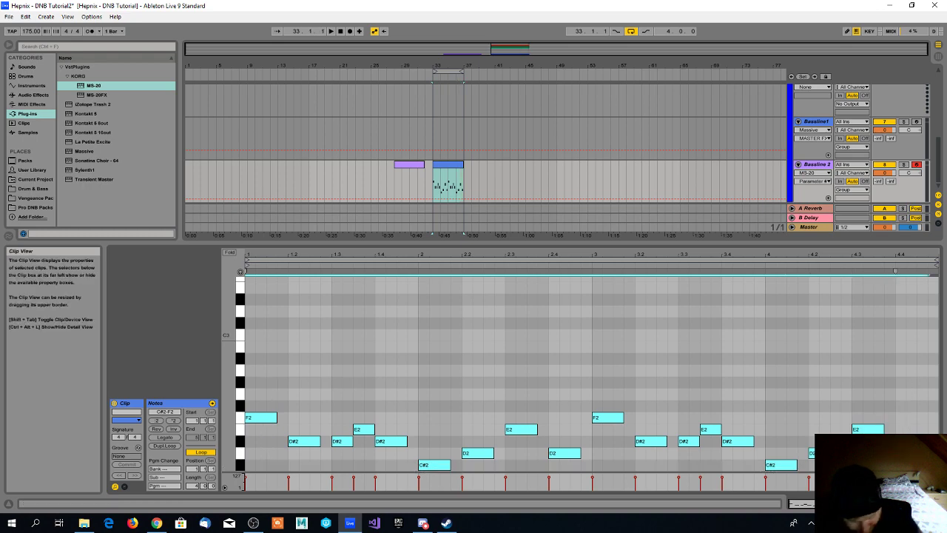
pyautogui.hotkey('shift', 'Down')
pyautogui.press('space')
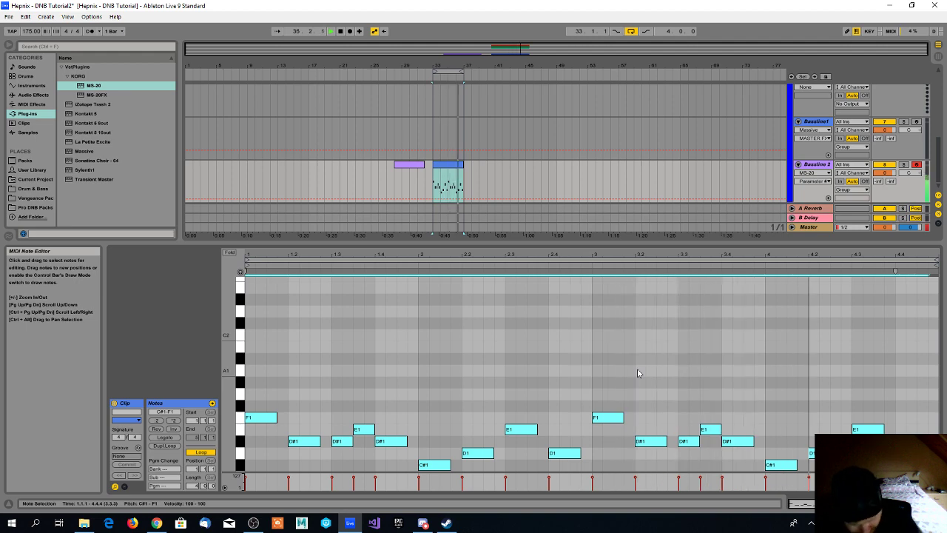
pyautogui.hotkey('shift', 'Up')
pyautogui.press('space')
pyautogui.press('space')
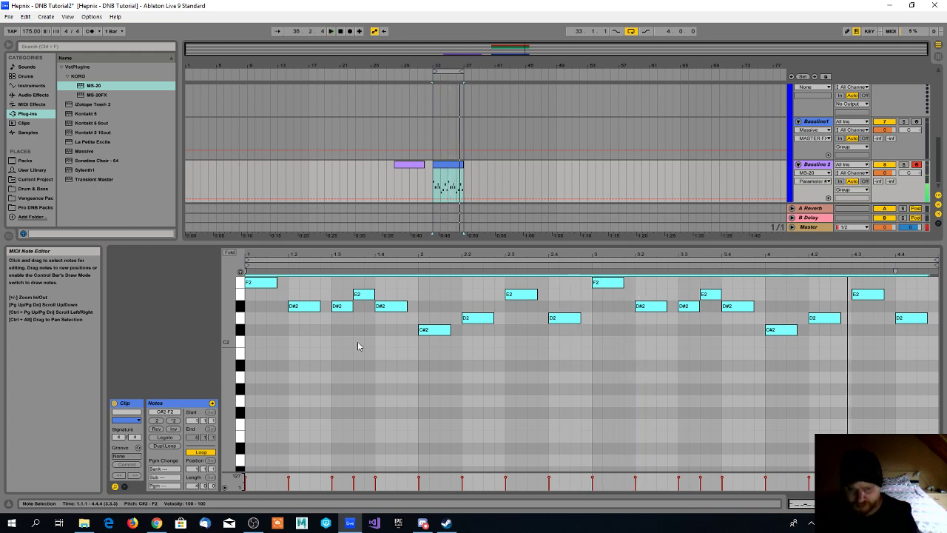
# - Move the transposed clip from Bassline 2 back up to Bassline1 and open it for note editing
pyautogui.scroll(2, 330, 336)
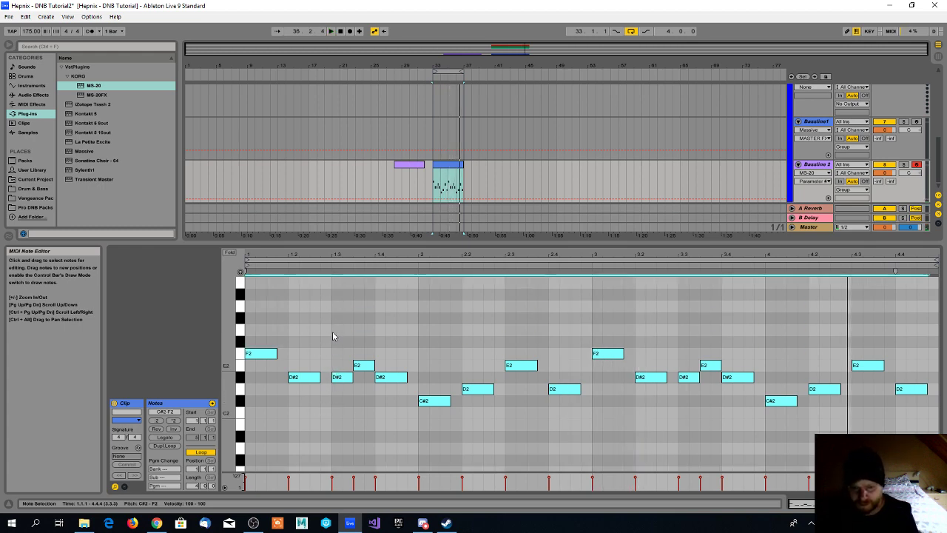
pyautogui.moveTo(447, 176); pyautogui.dragTo(447, 143)
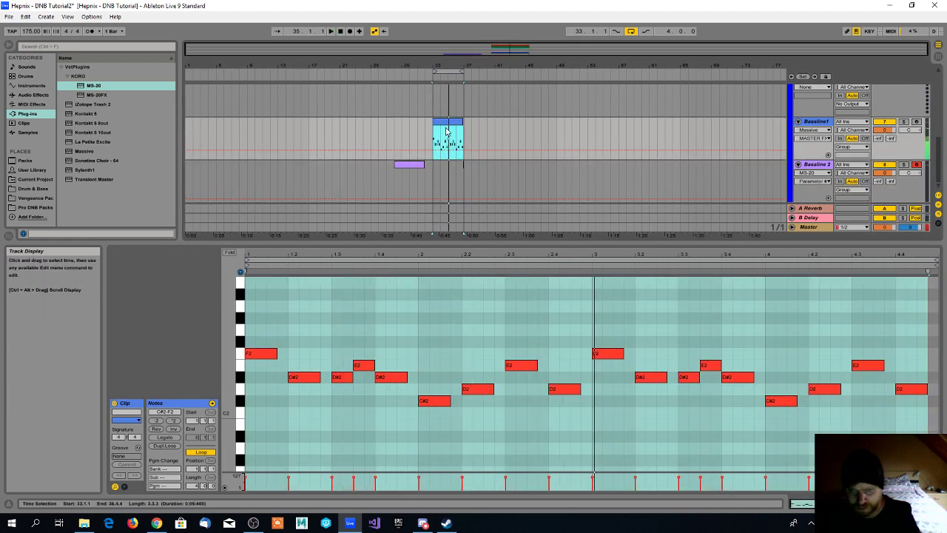
pyautogui.click(446, 126)
pyautogui.doubleClick(445, 125)
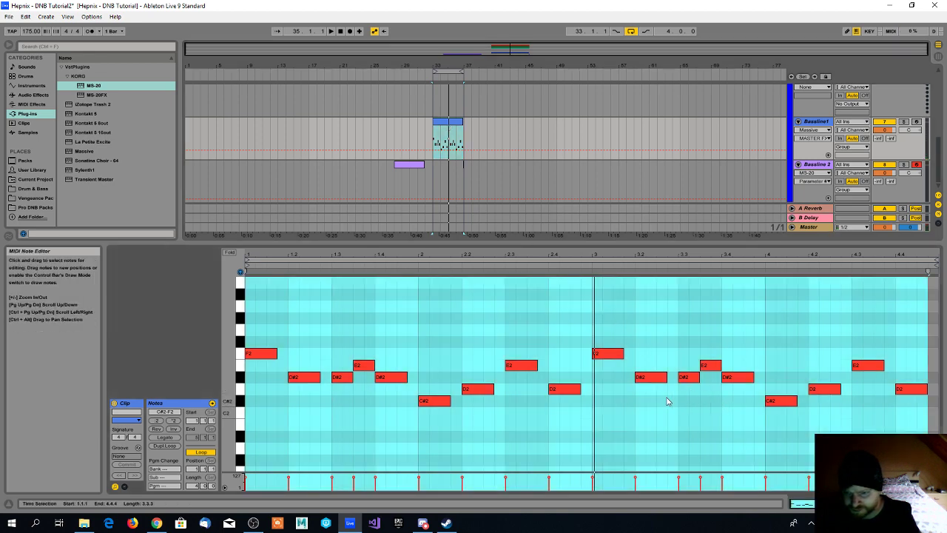
# - Delete the F2 and D#2 notes at the start of bar 3 and all notes from beat 1.2 through 2.4
pyautogui.moveTo(663, 384); pyautogui.dragTo(596, 340)
pyautogui.press('Delete')
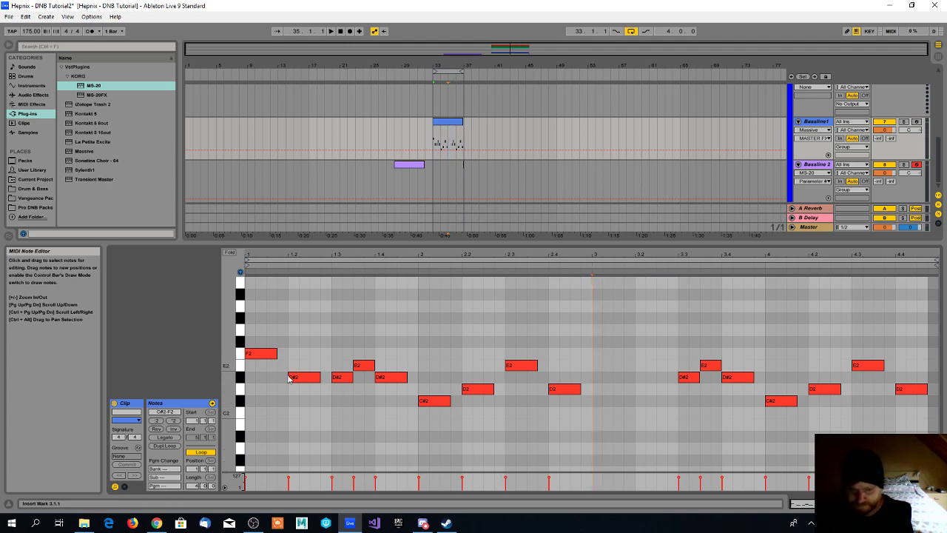
pyautogui.press('space')
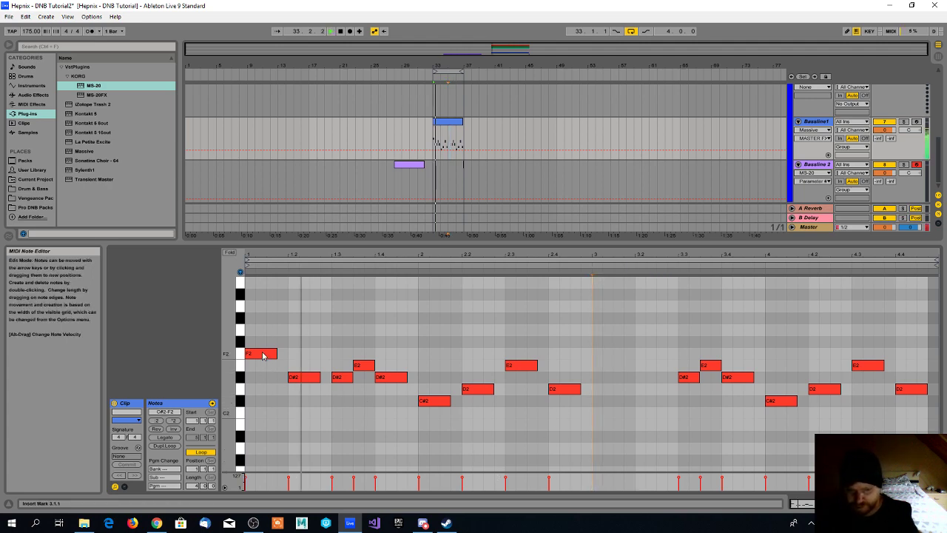
pyautogui.click(308, 354)
pyautogui.press('space')
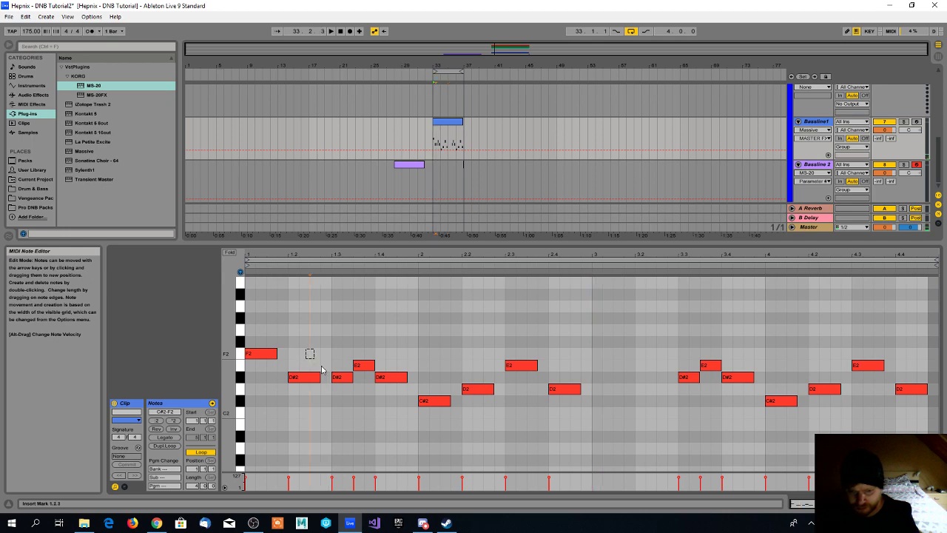
pyautogui.moveTo(306, 348); pyautogui.dragTo(558, 437)
pyautogui.press('Delete')
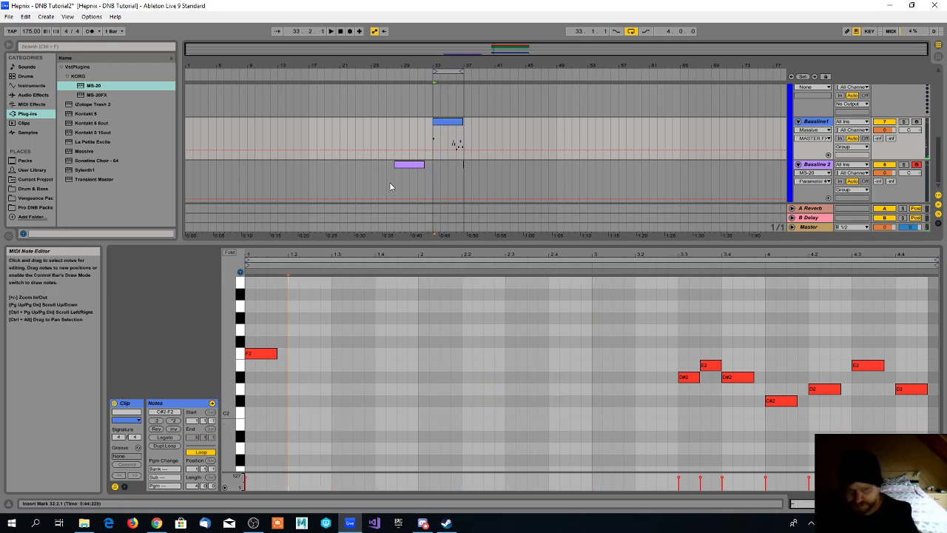
# - Undo the note deletions and the clip's move to Bassline1
pyautogui.scroll(1, 440, 143)
pyautogui.scroll(-1, 441, 143)
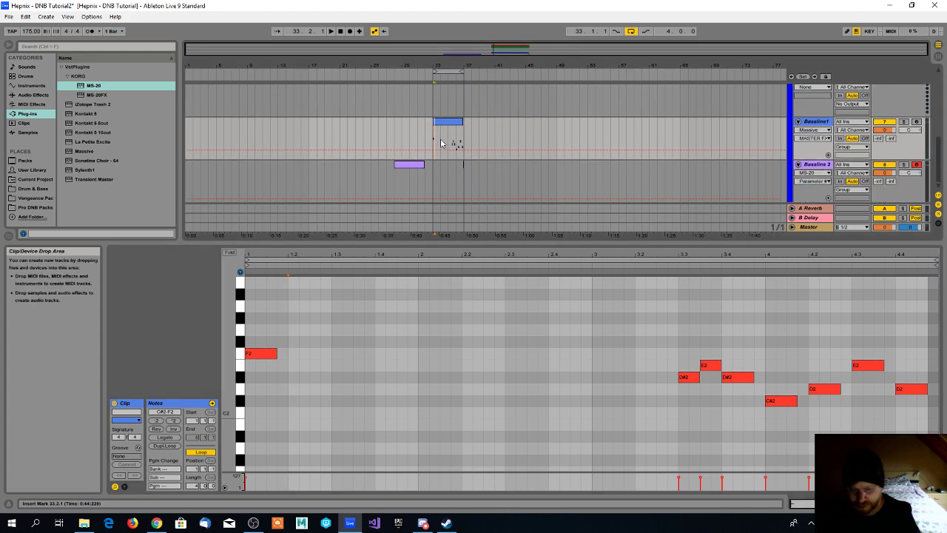
pyautogui.hotkey('ctrl', 'z')
pyautogui.hotkey('ctrl', 'z')
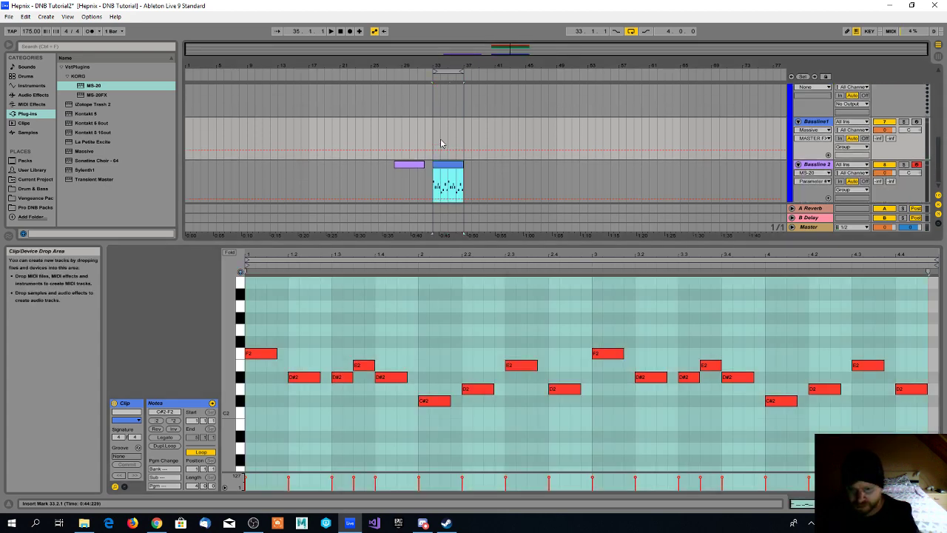
# - Copy the Bassline 2 clip and paste it onto Bassline1 at bar 33
pyautogui.click(471, 172)
pyautogui.click(454, 166)
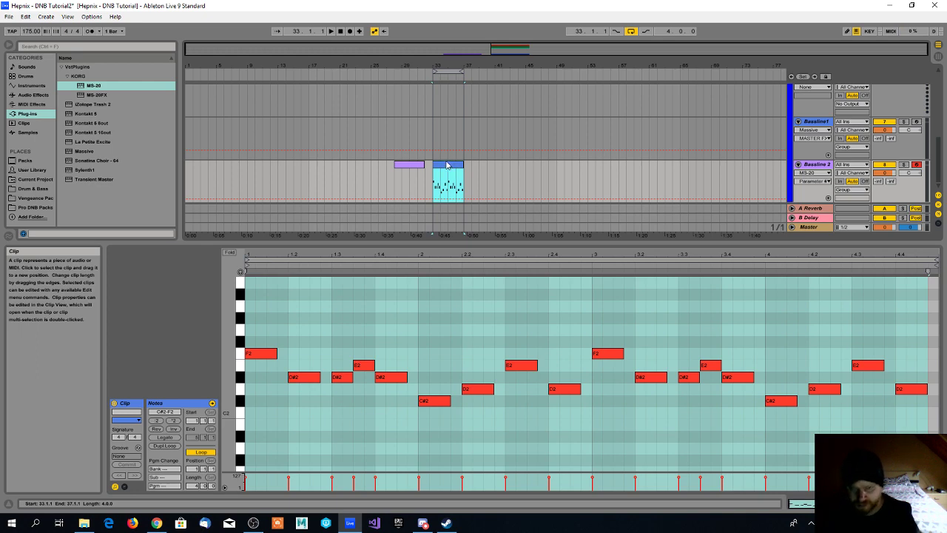
pyautogui.click(433, 131)
pyautogui.hotkey('ctrl', 'v')
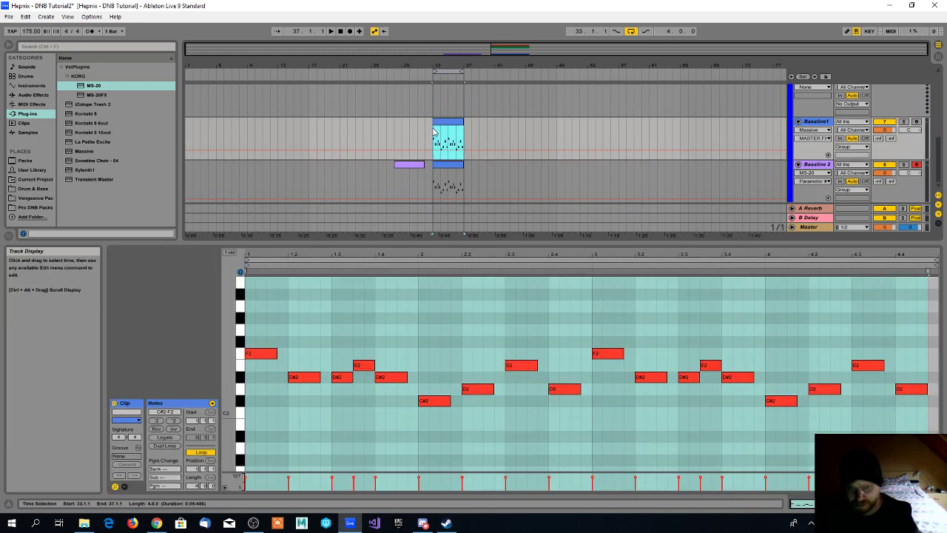
# - Delete the notes from beat 1.2 through beat 2.2 in the Bassline1 clip
pyautogui.click(364, 337)
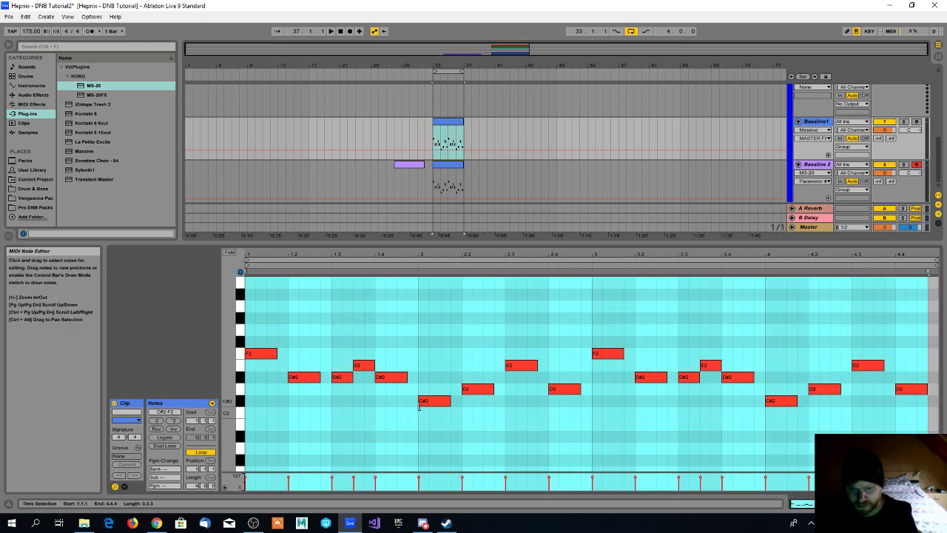
pyautogui.moveTo(486, 419); pyautogui.dragTo(319, 351)
pyautogui.press('Delete')
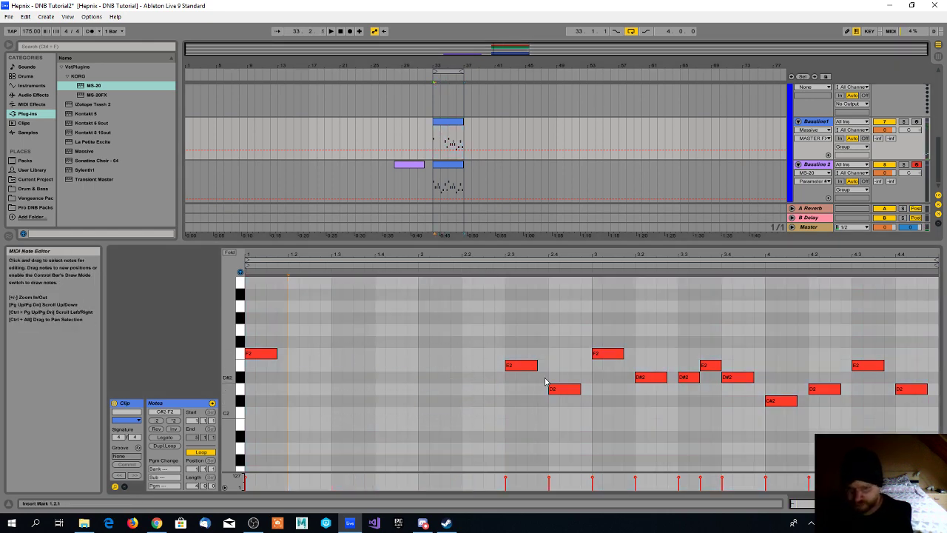
# - Delete the opening F2 and the E2 and D2 notes at beats 2.3 and 2.4 from the Bassline 2 clip, and play the loop
pyautogui.click(445, 170)
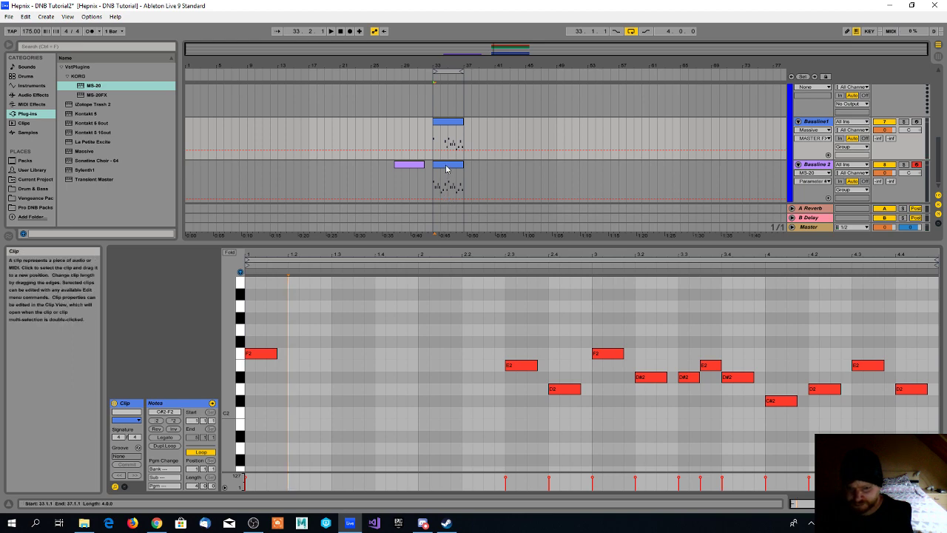
pyautogui.hotkey('ctrl', 'z')
pyautogui.moveTo(580, 409); pyautogui.dragTo(500, 348)
pyautogui.press('Delete')
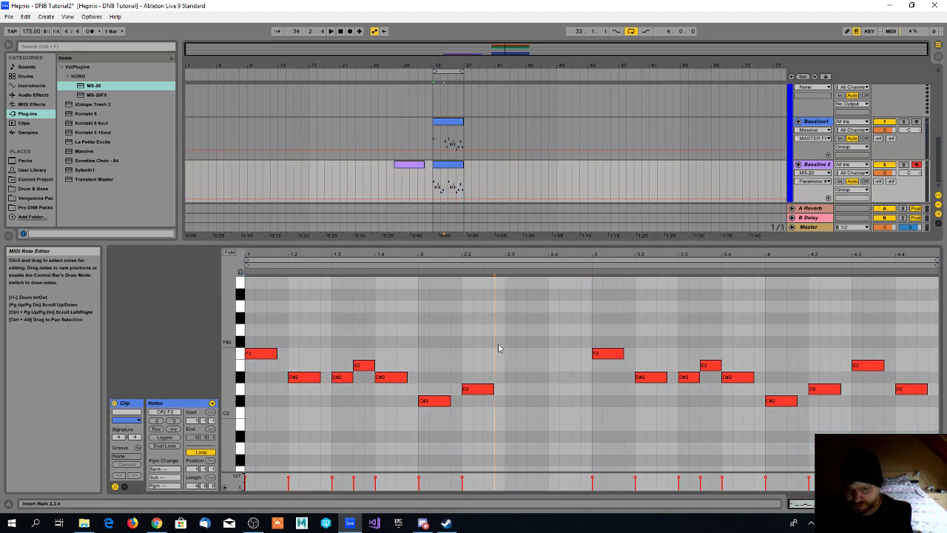
pyautogui.click(260, 354)
pyautogui.press('Delete')
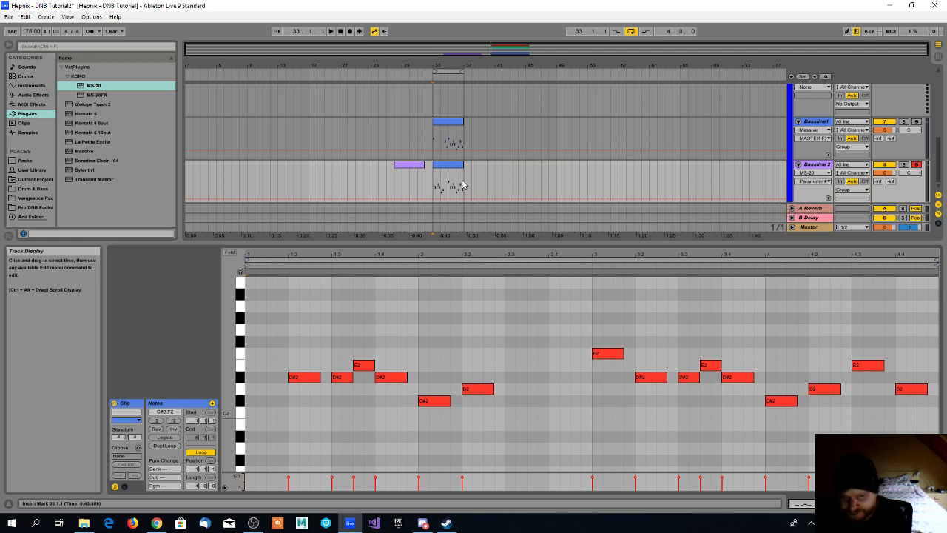
pyautogui.click(424, 76)
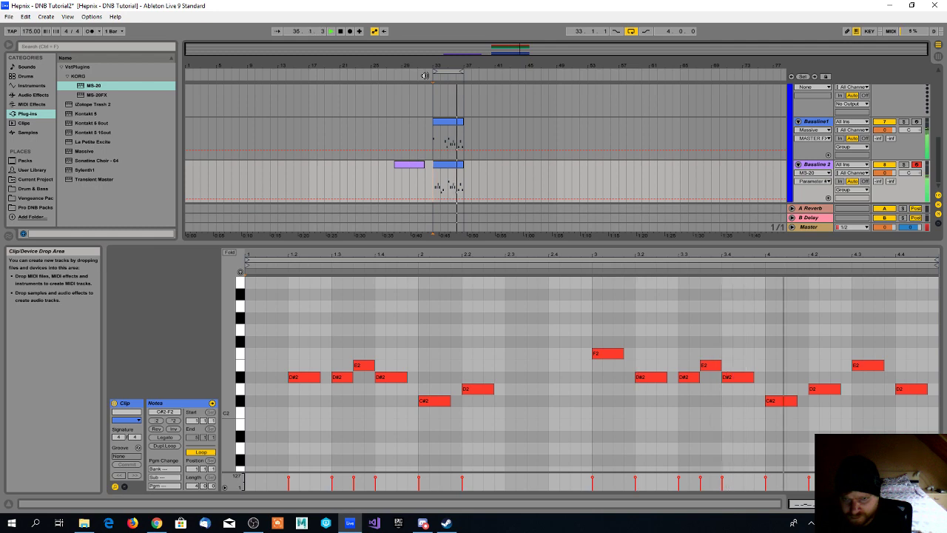
pyautogui.press('space')
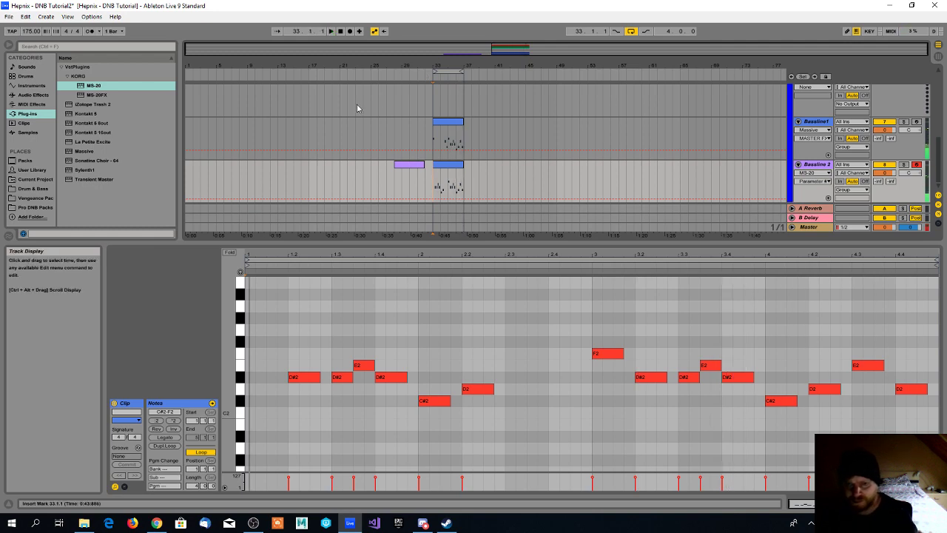
# - Select the Bassline1 clip, shorten the arrangement loop to two bars from bar 33, and play it back
pyautogui.click(454, 127)
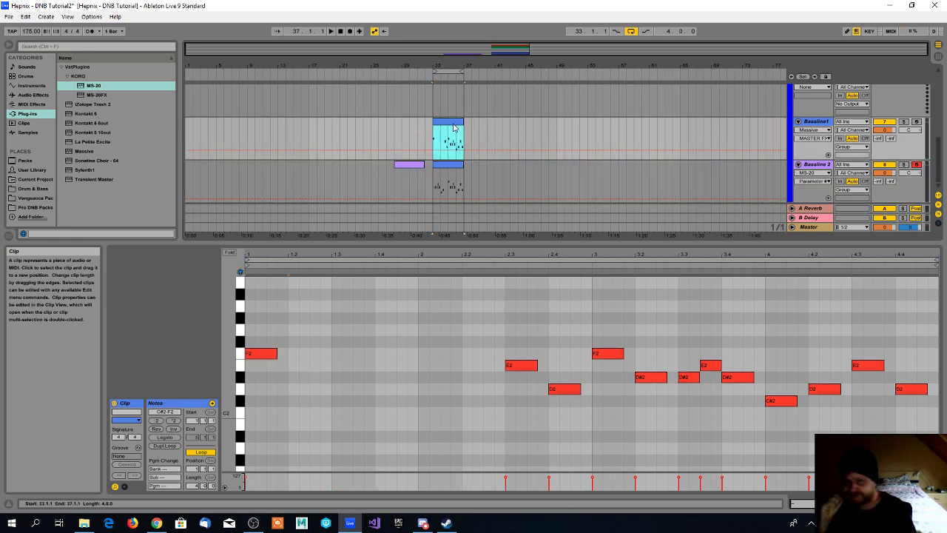
pyautogui.click(448, 131)
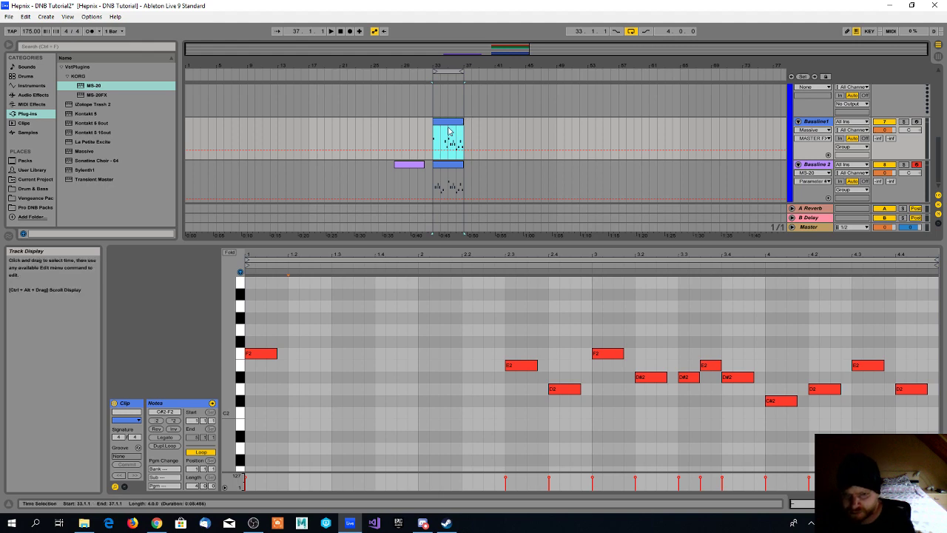
pyautogui.click(446, 74)
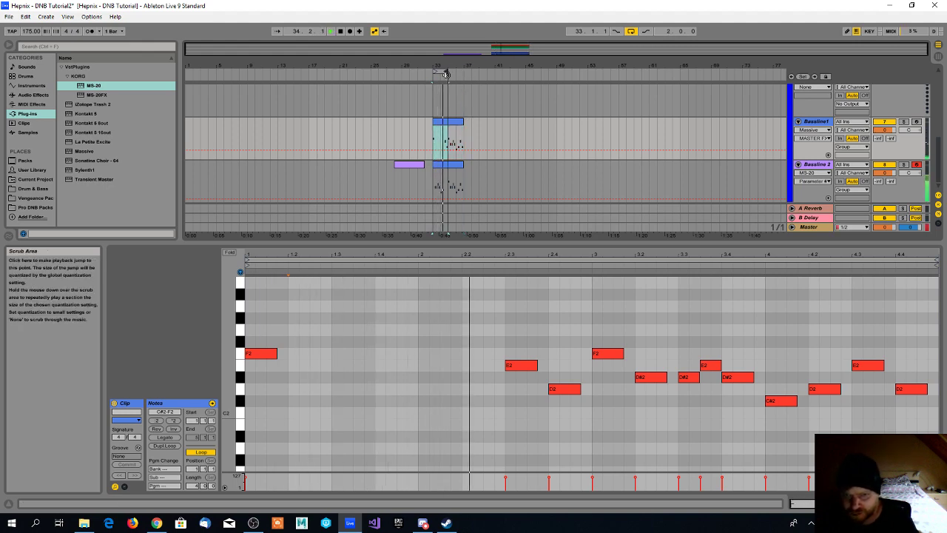
pyautogui.click(445, 74)
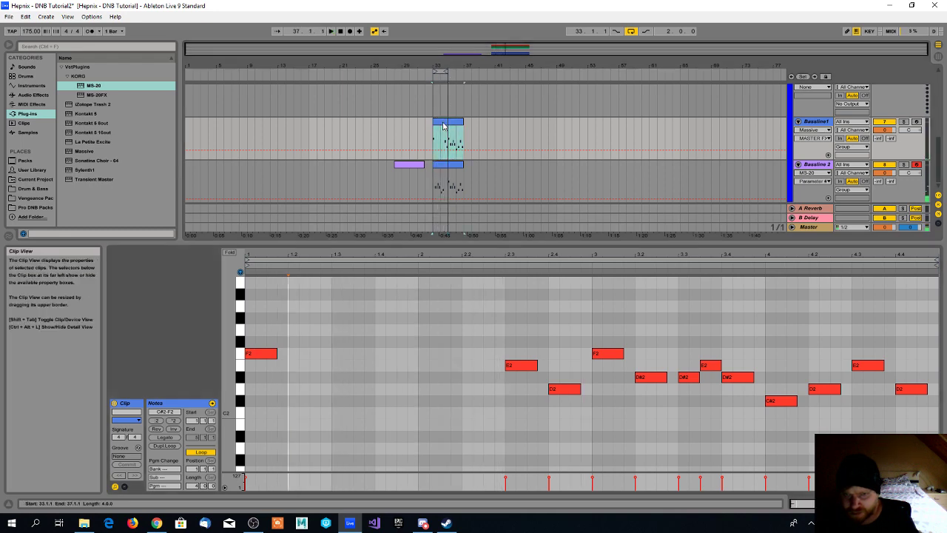
pyautogui.press('space')
# - Audition the opening F2 in the Bassline1 clip and each Bassline 2 note between beats 1.2 and 2.2
pyautogui.scroll(-1, 269, 353)
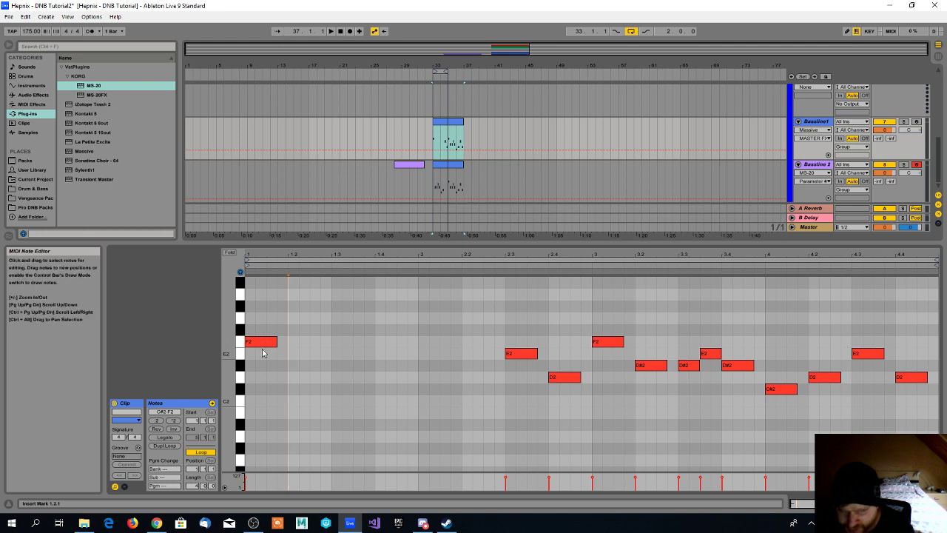
pyautogui.click(262, 343)
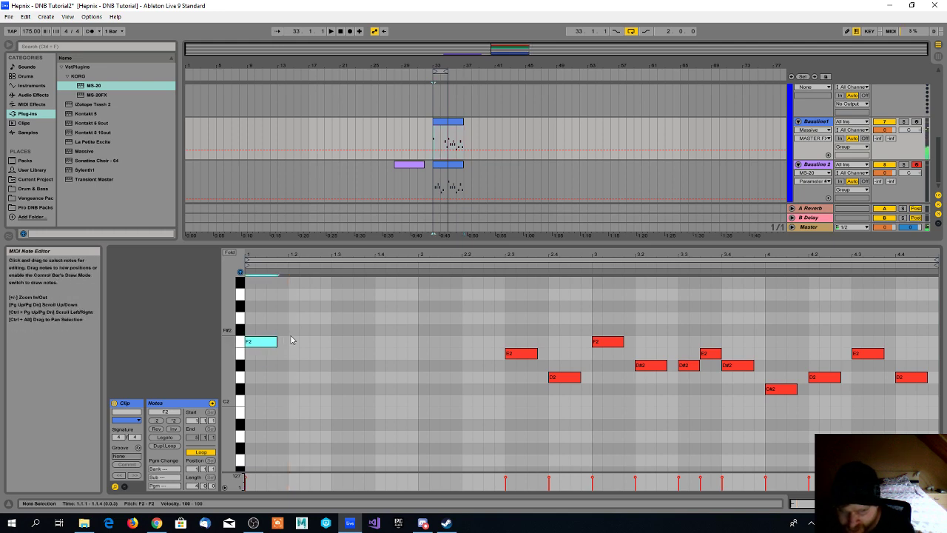
pyautogui.click(291, 340)
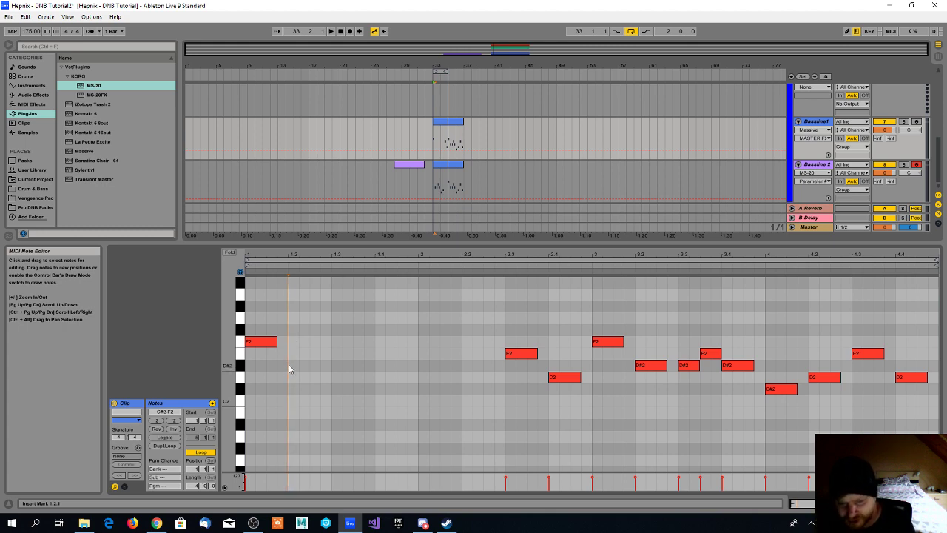
pyautogui.scroll(-1, 311, 370)
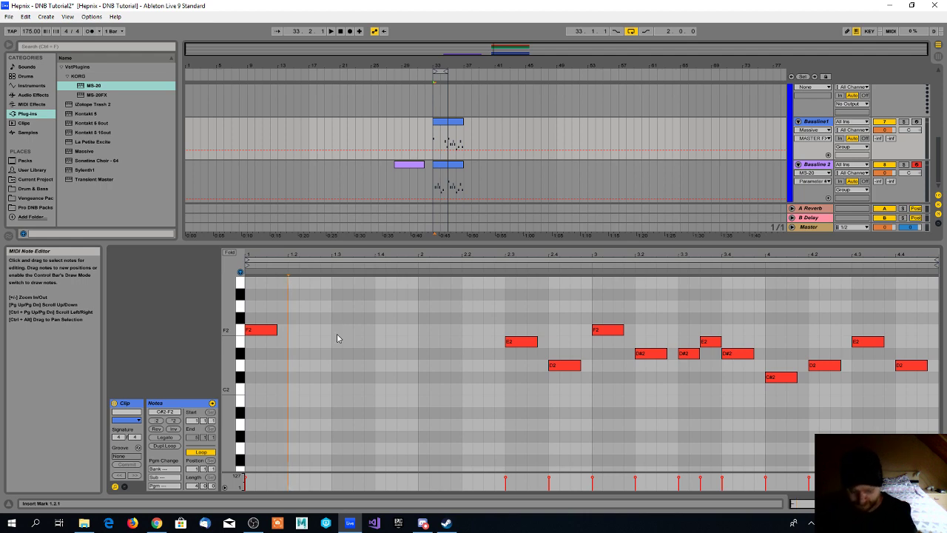
pyautogui.click(441, 169)
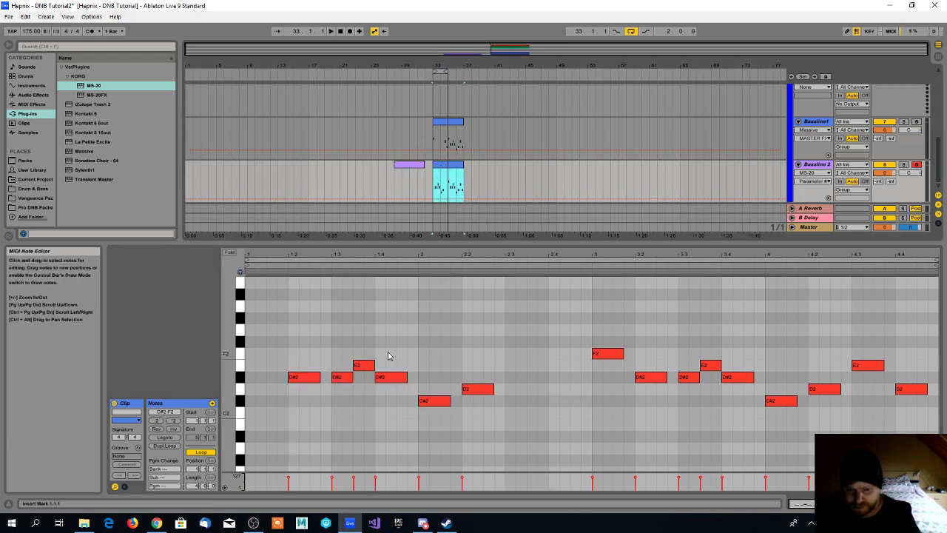
pyautogui.click(391, 377)
pyautogui.click(363, 364)
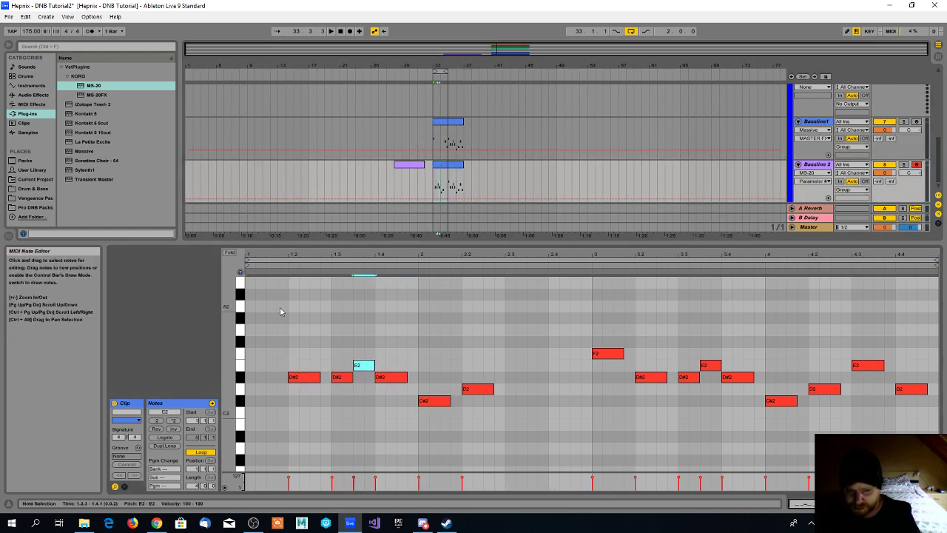
pyautogui.click(304, 378)
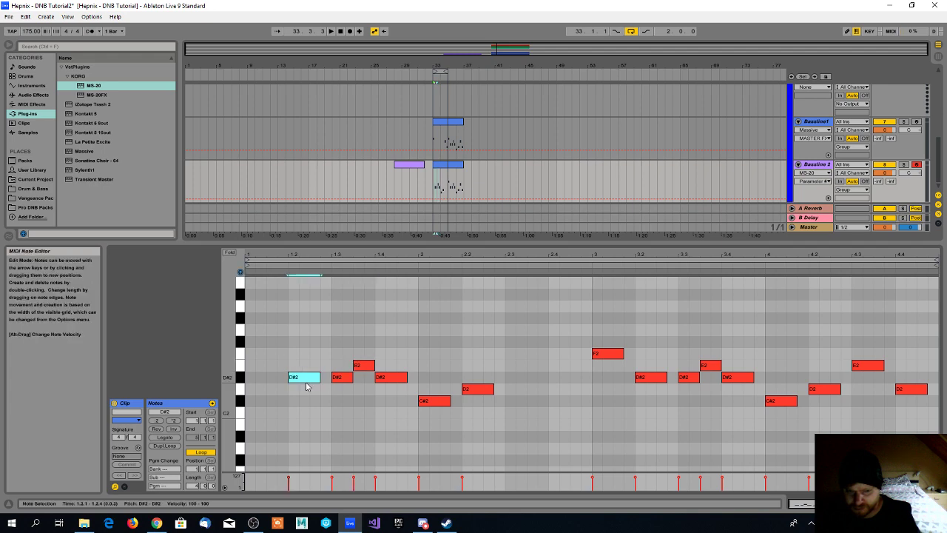
pyautogui.click(331, 381)
pyautogui.click(334, 379)
pyautogui.click(363, 364)
pyautogui.click(390, 378)
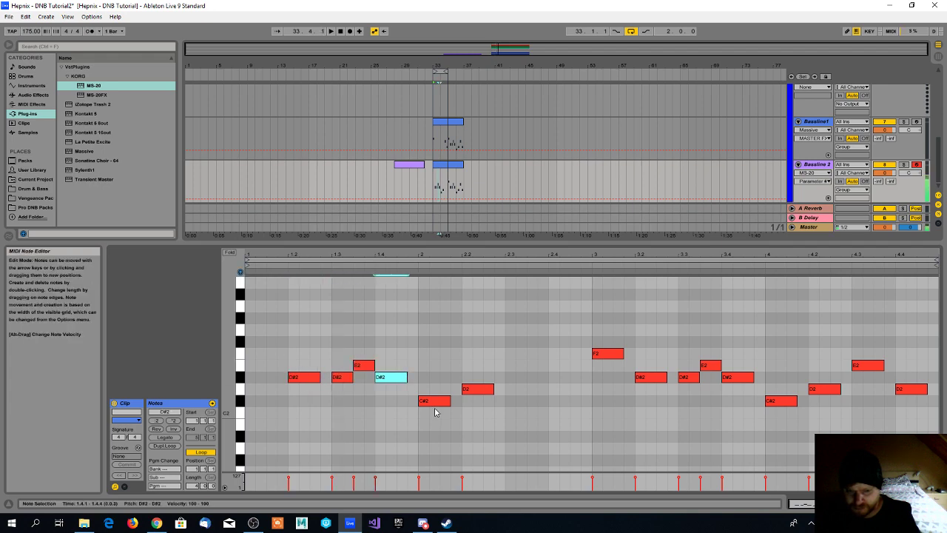
pyautogui.click(441, 411)
pyautogui.click(446, 401)
pyautogui.click(467, 390)
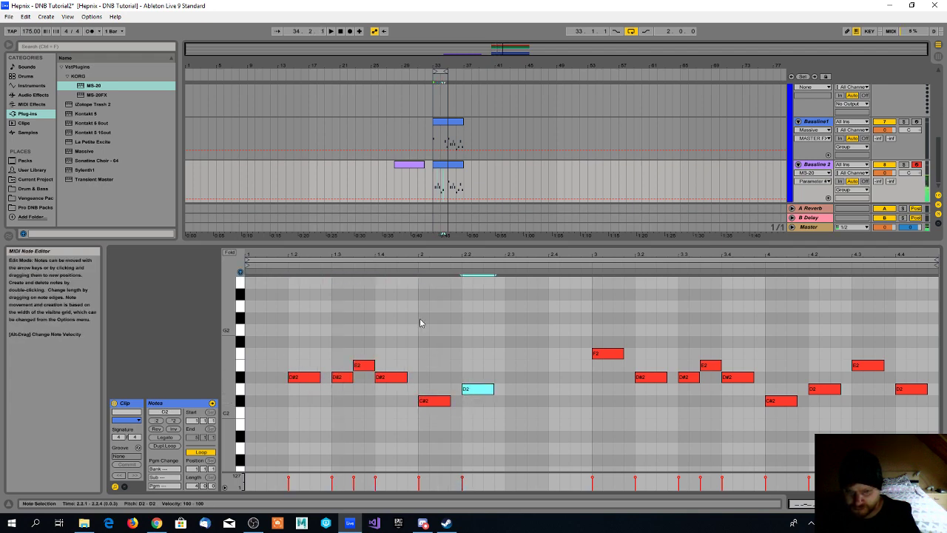
pyautogui.click(447, 131)
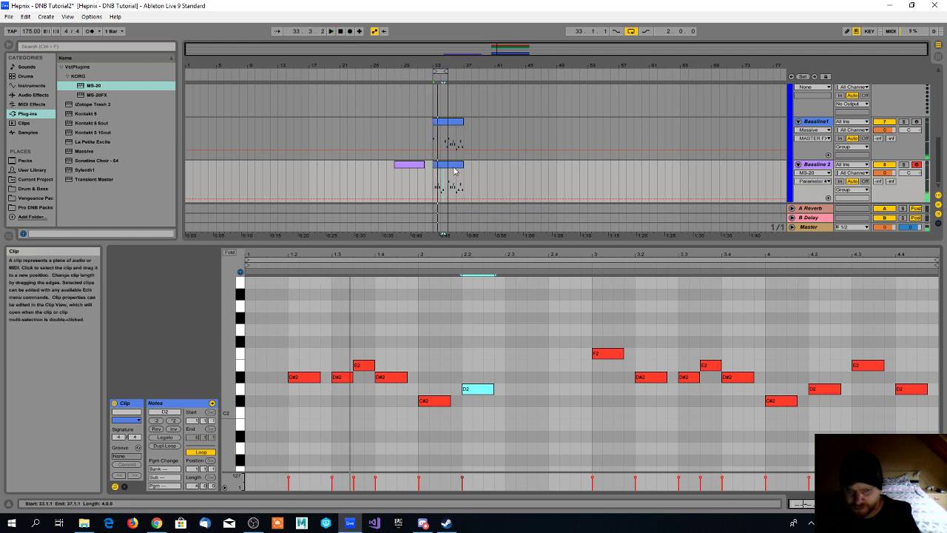
# - Extend the arrangement loop to four bars from bar 33 and select the notes of bars 3 and 4 in the Bassline1 clip
pyautogui.moveTo(606, 333); pyautogui.dragTo(906, 452)
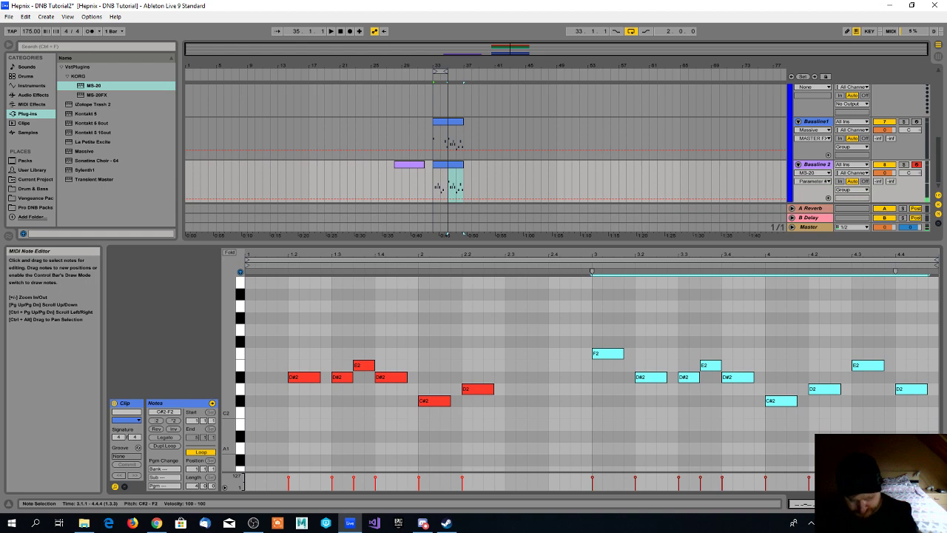
pyautogui.click(438, 322)
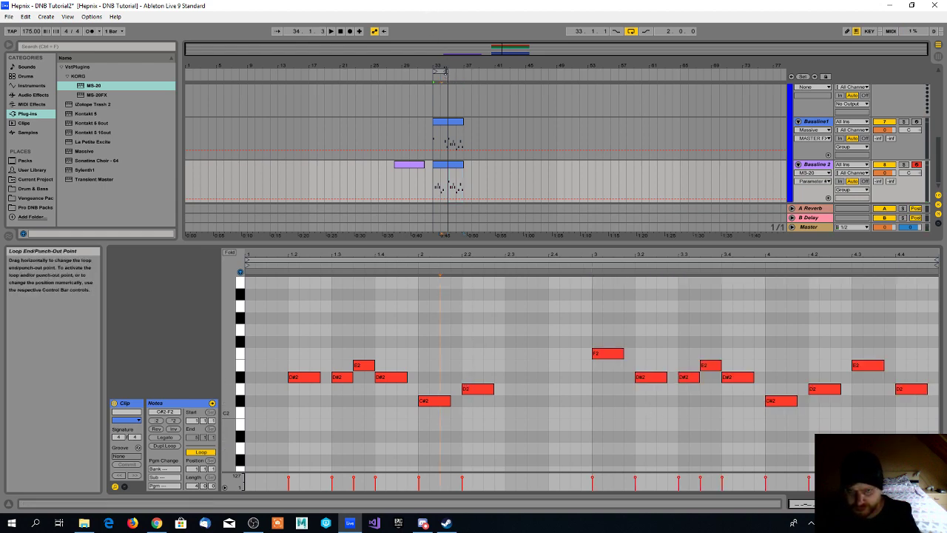
pyautogui.moveTo(444, 71); pyautogui.dragTo(464, 71)
pyautogui.click(448, 140)
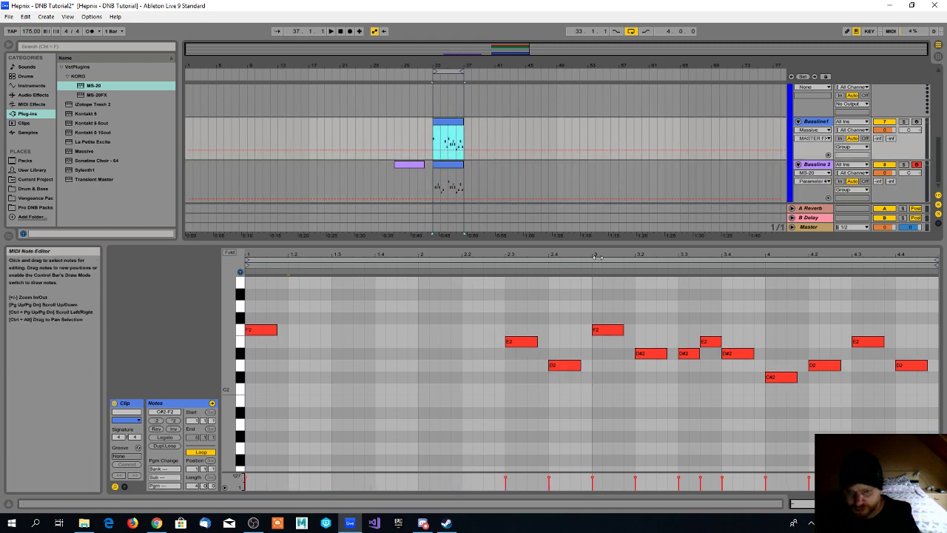
pyautogui.moveTo(607, 309); pyautogui.dragTo(925, 420)
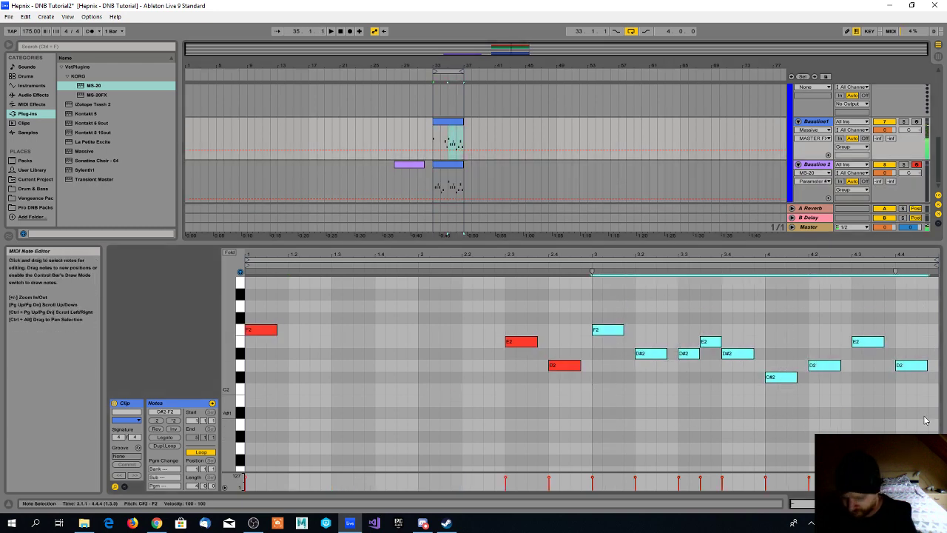
# - Delete all notes from beat 3.3 to the end of the Bassline 2 clip
pyautogui.click(454, 164)
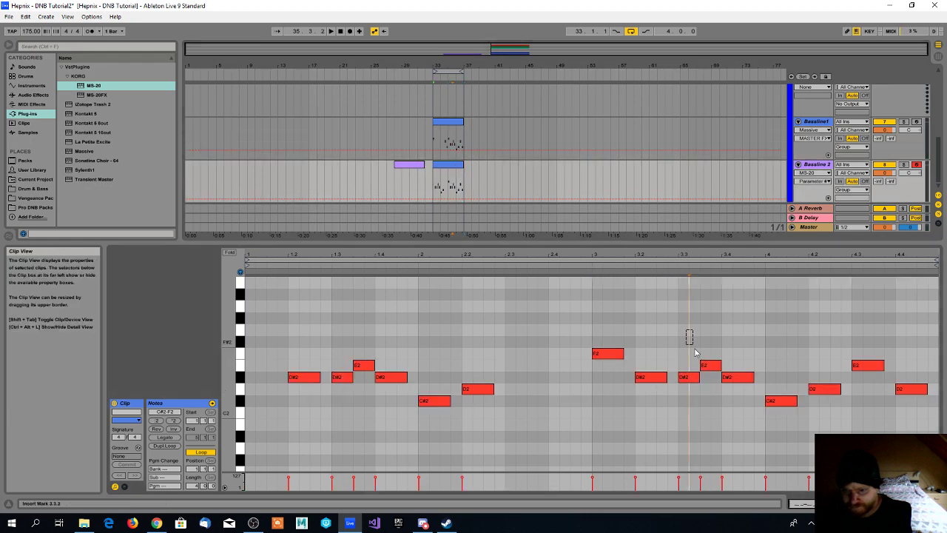
pyautogui.moveTo(687, 334); pyautogui.dragTo(938, 433)
pyautogui.press('Delete')
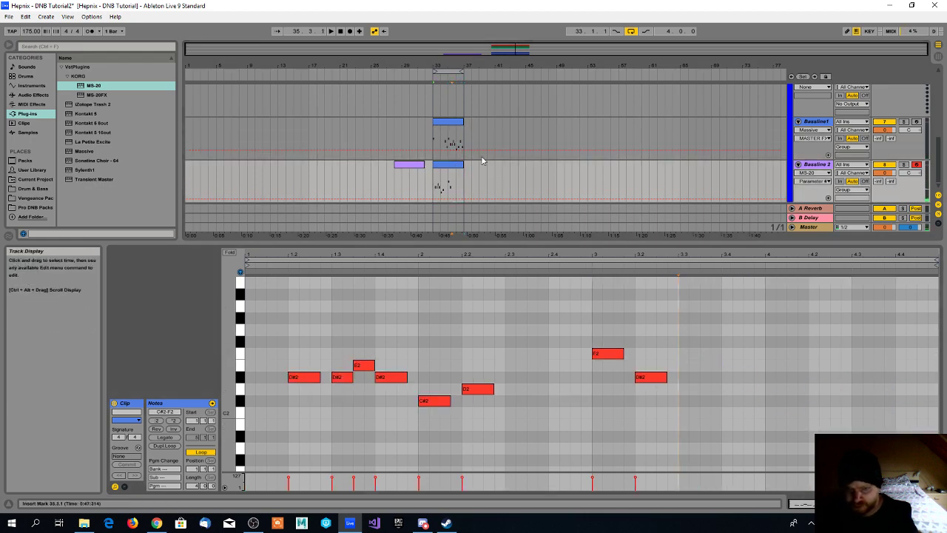
# - Delete the F2 and D#2 notes at the start of bar 3 in the Bassline1 clip and play back the loop
pyautogui.click(455, 124)
pyautogui.moveTo(645, 375); pyautogui.dragTo(598, 318)
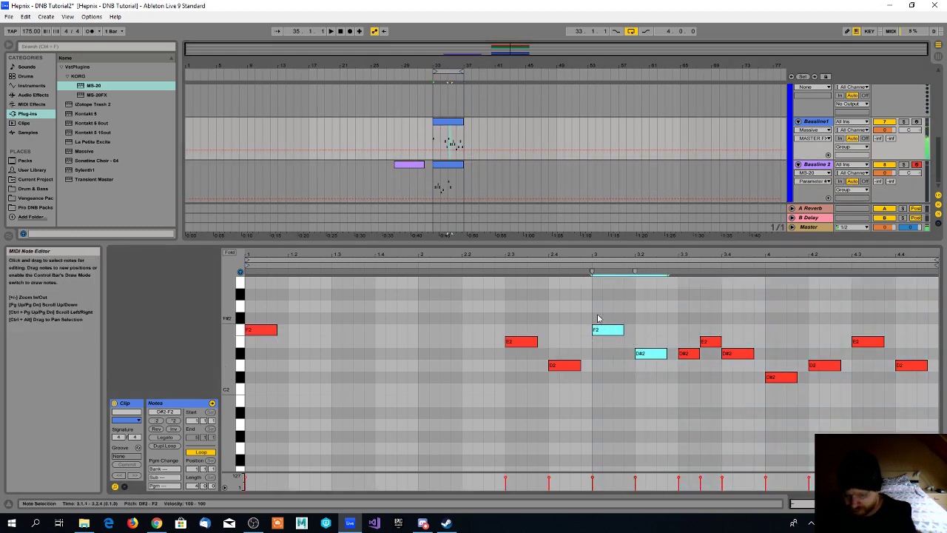
pyautogui.press('Delete')
pyautogui.press('space')
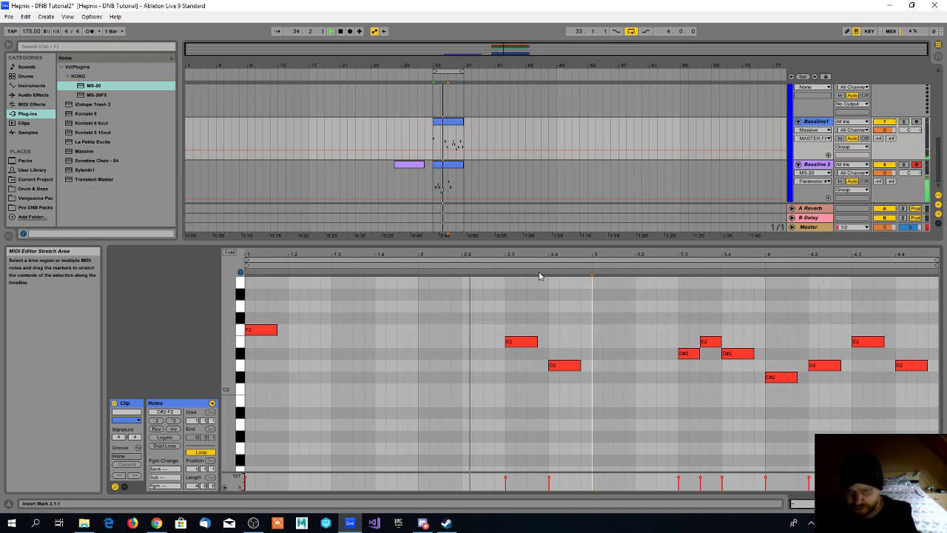
pyautogui.press('space')
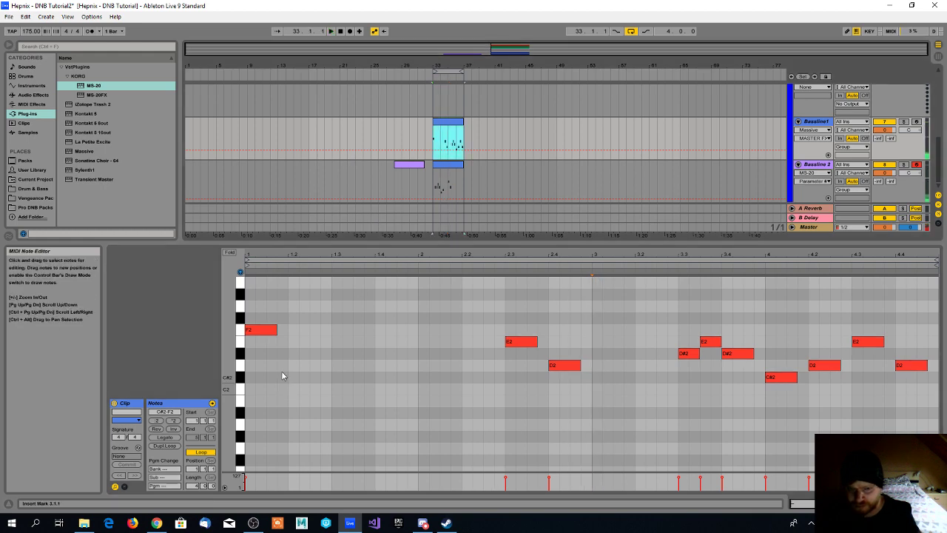
# - Copy the opening F2 note from the Bassline1 clip to the start of the Bassline 2 clip and play back the loop
pyautogui.click(261, 330)
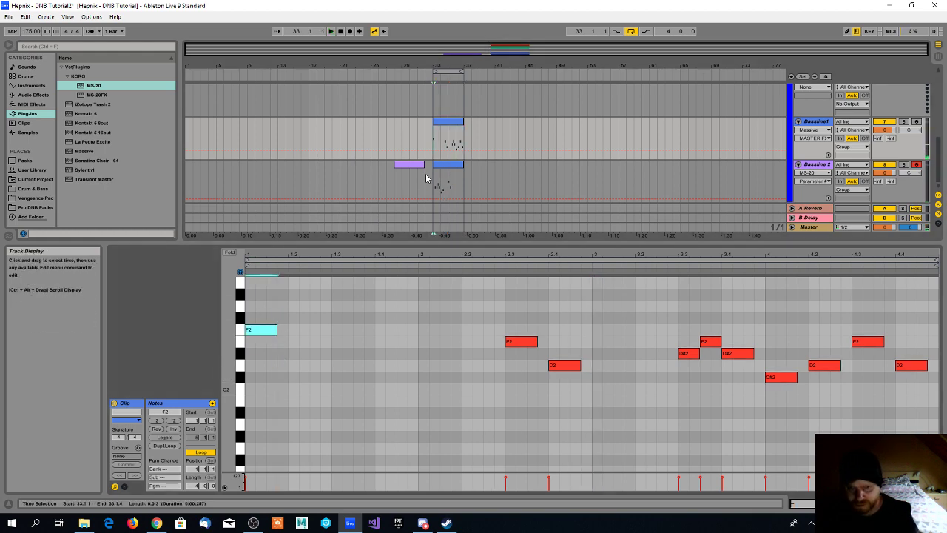
pyautogui.click(432, 179)
pyautogui.click(249, 337)
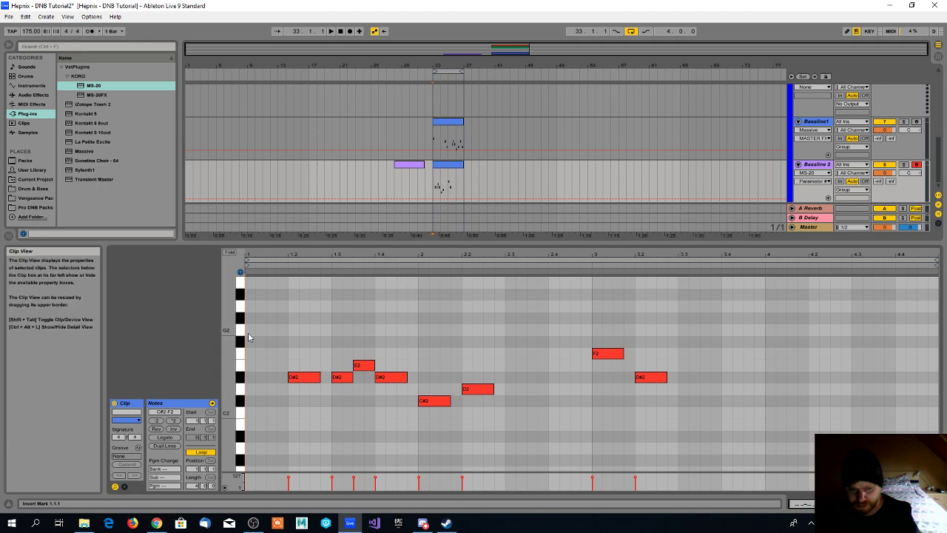
pyautogui.hotkey('ctrl', 'v')
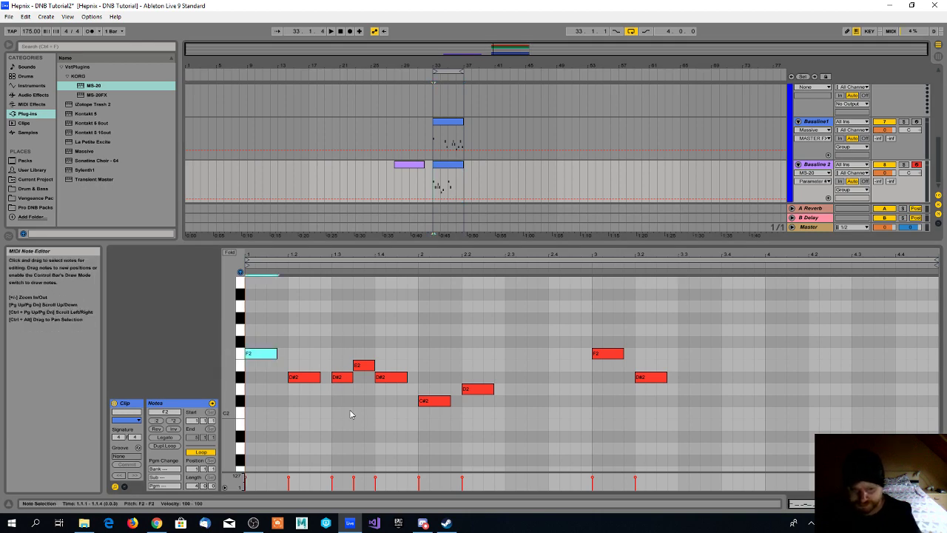
pyautogui.click(327, 340)
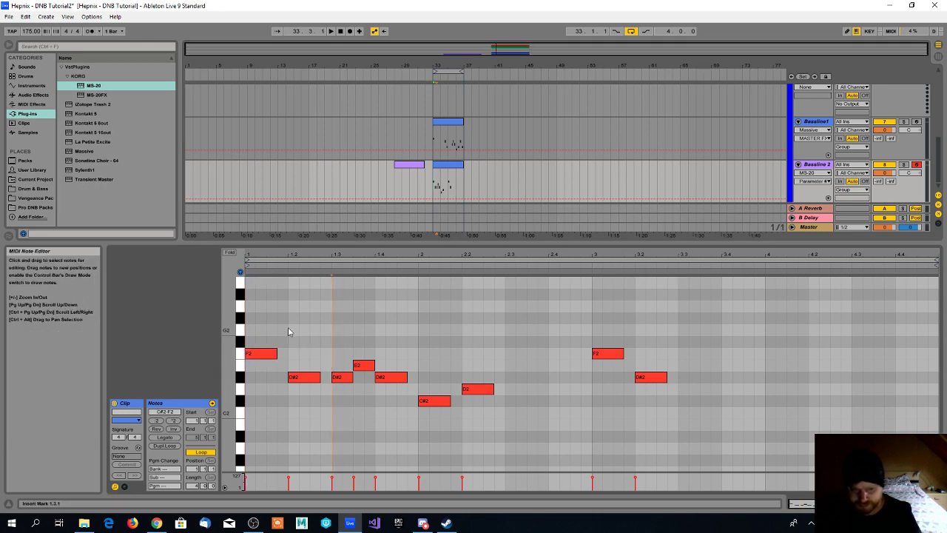
pyautogui.click(288, 327)
pyautogui.click(332, 330)
pyautogui.click(373, 328)
pyautogui.press('space')
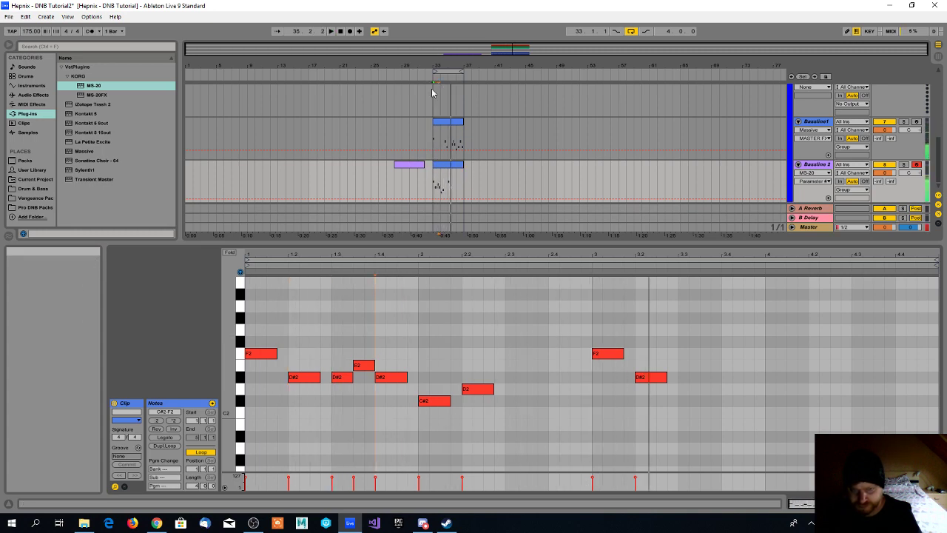
pyautogui.press('space')
# - Delete the opening F2 note from the Bassline1 clip and start playback of the loop
pyautogui.click(444, 141)
pyautogui.doubleClick(271, 333)
pyautogui.press('space')
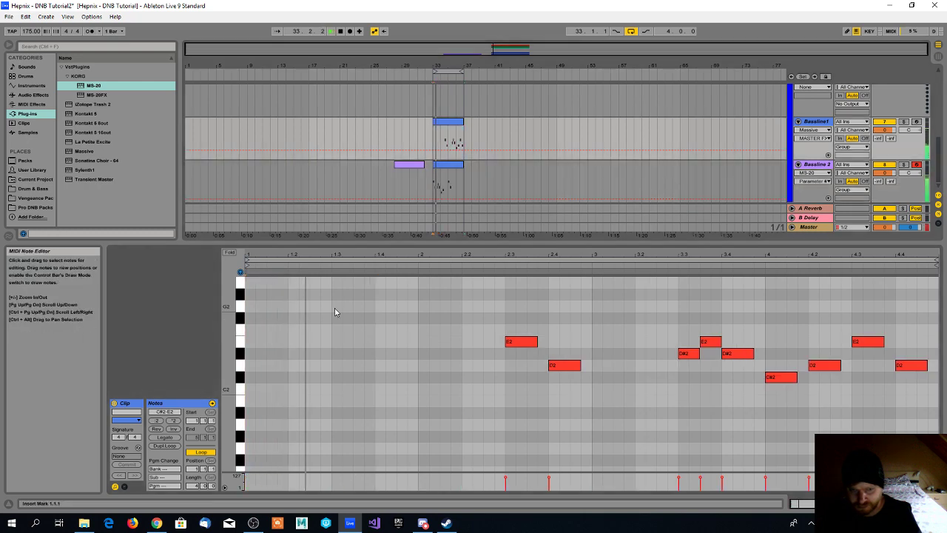